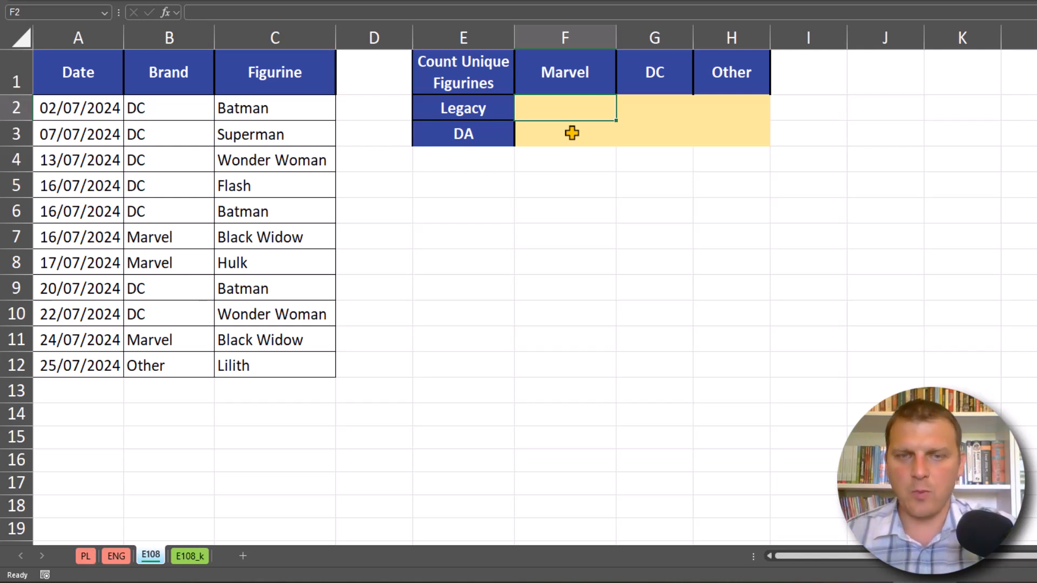
Enter a formula in F2 that compares the Brand range $B$2:$B$12 with the Marvel header in F1
{"action": "left_click", "coordinate": [185, 112]}
{"action": "left_click_drag", "start_coordinate": [185, 151], "coordinate": [194, 361]}
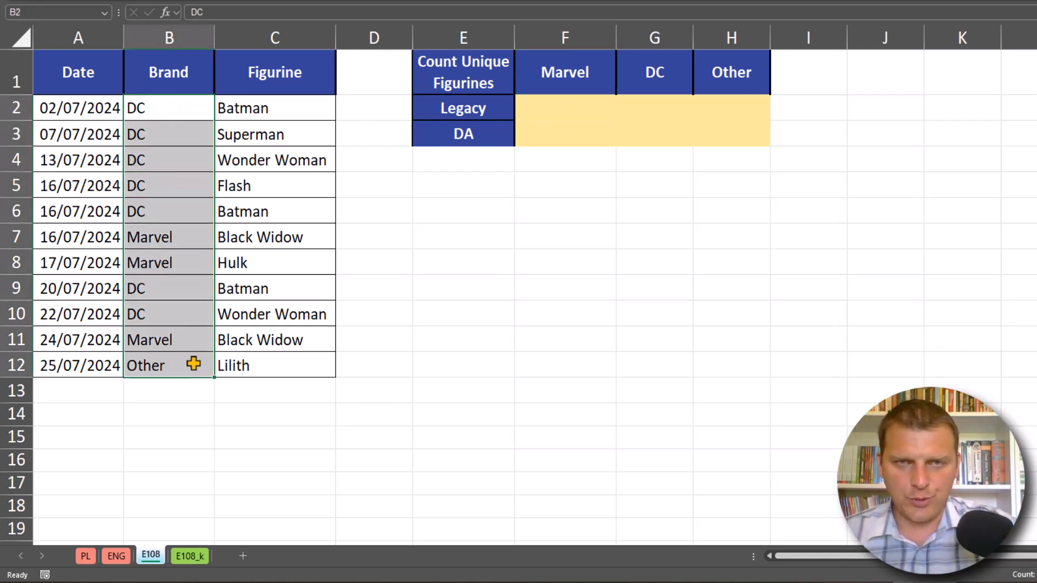
{"action": "left_click", "coordinate": [552, 106]}
{"action": "type", "text": "="}
{"action": "left_click_drag", "start_coordinate": [169, 113], "coordinate": [176, 364]}
{"action": "key", "text": "F4"}
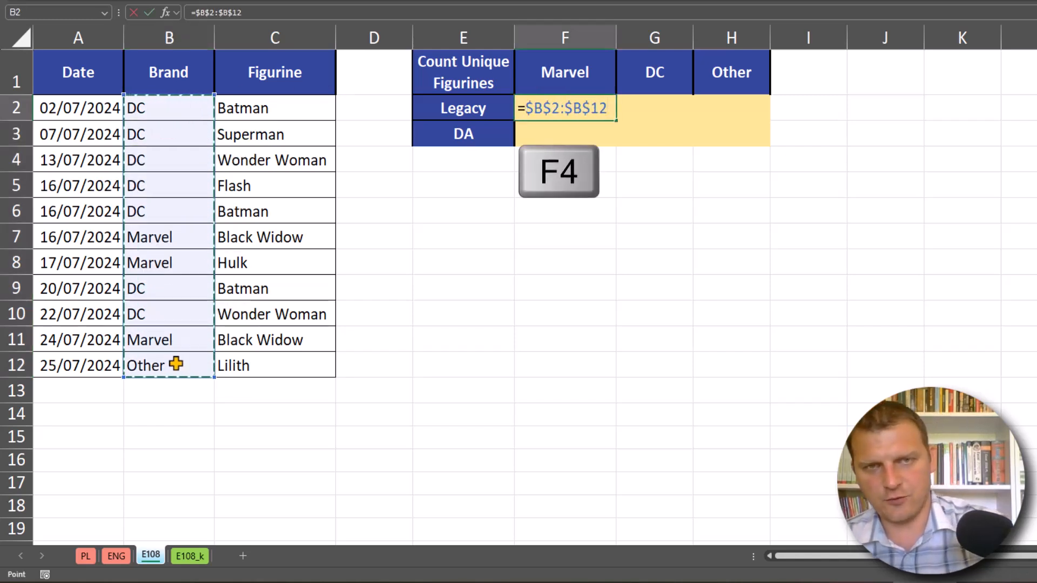
{"action": "type", "text": "="}
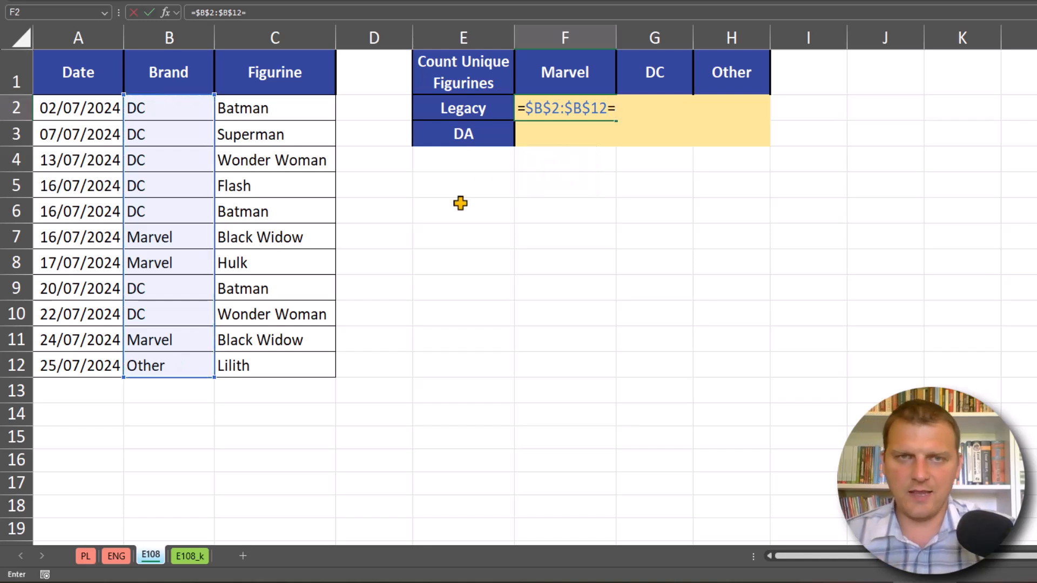
{"action": "left_click", "coordinate": [549, 81]}
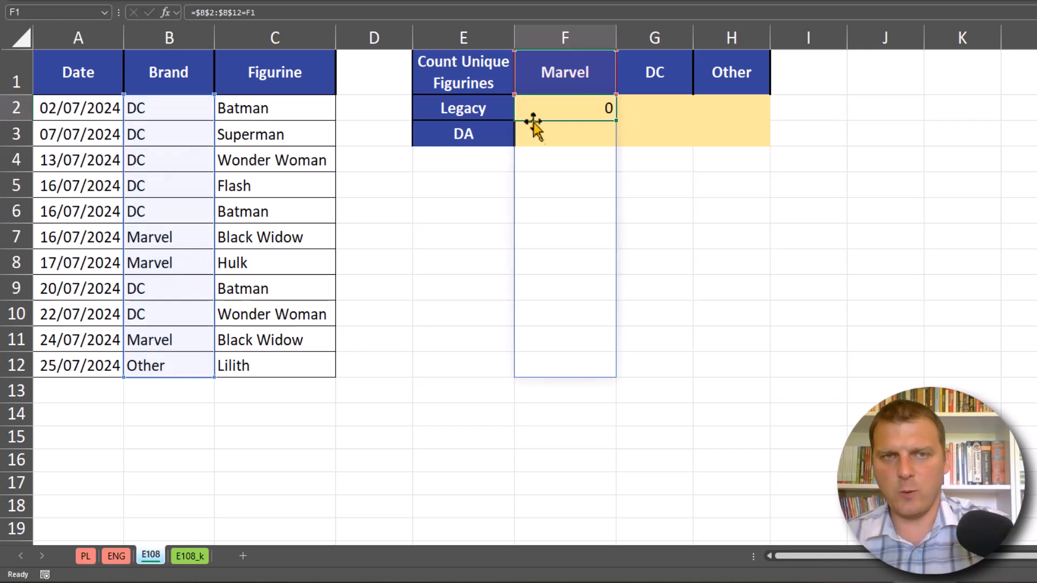
{"action": "key", "text": "Return"}
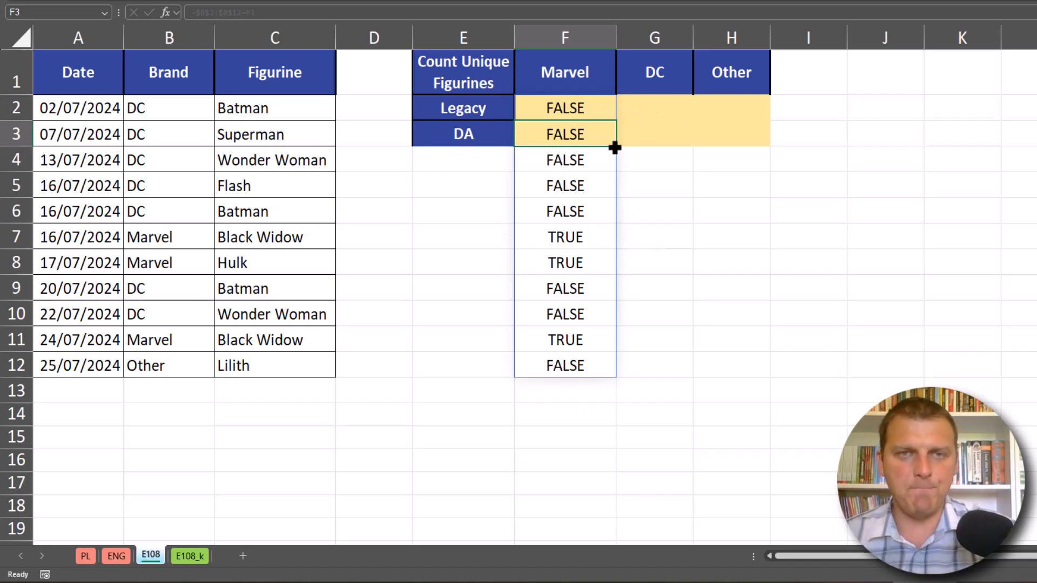
Edit the F2 formula to enclose the brand comparison in parentheses and divide it by a COUNTIF function
{"action": "left_click", "coordinate": [571, 106]}
{"action": "key", "text": "F2"}
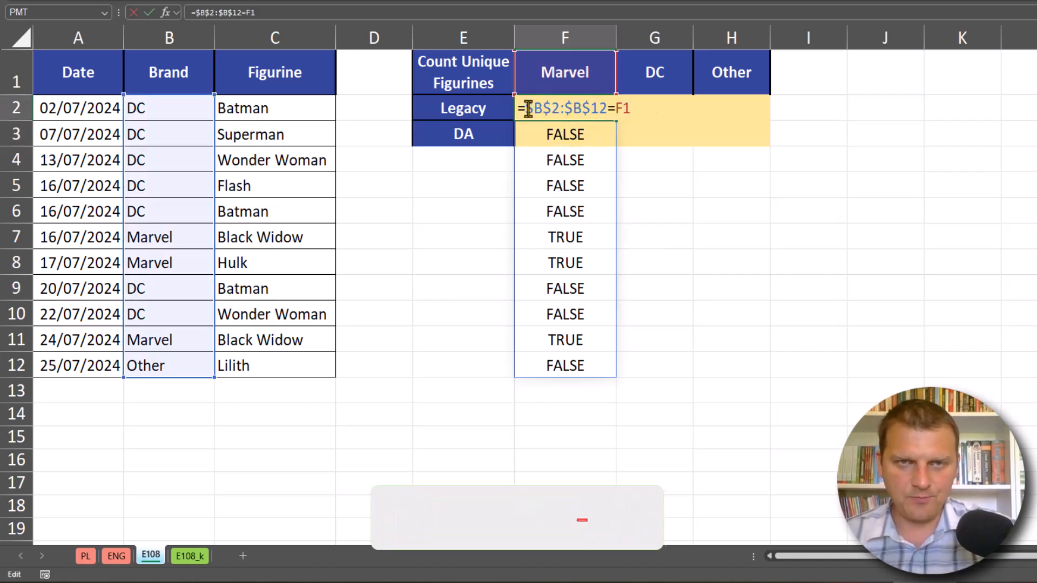
{"action": "left_click", "coordinate": [525, 107]}
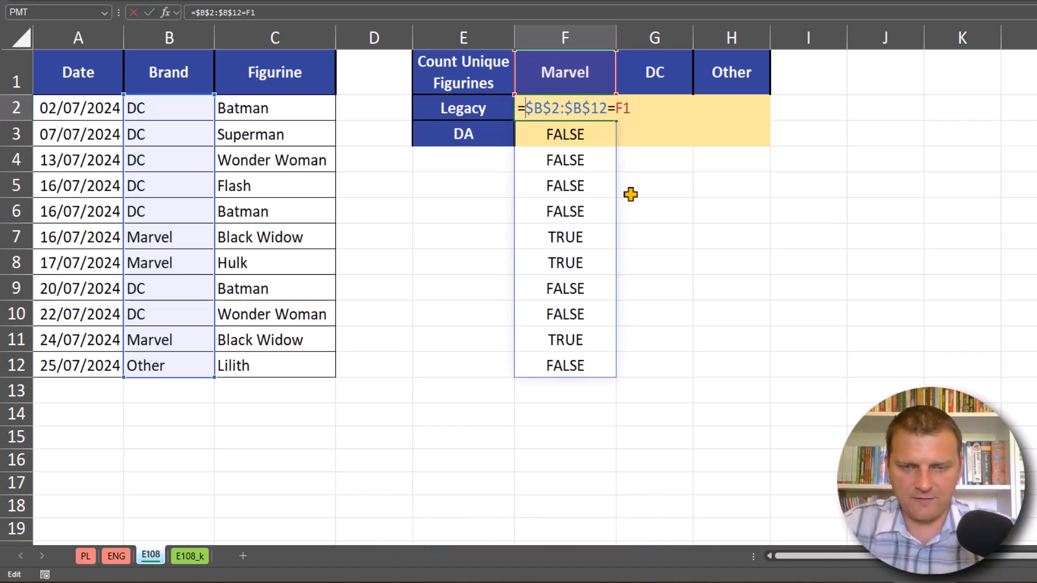
{"action": "type", "text": "("}
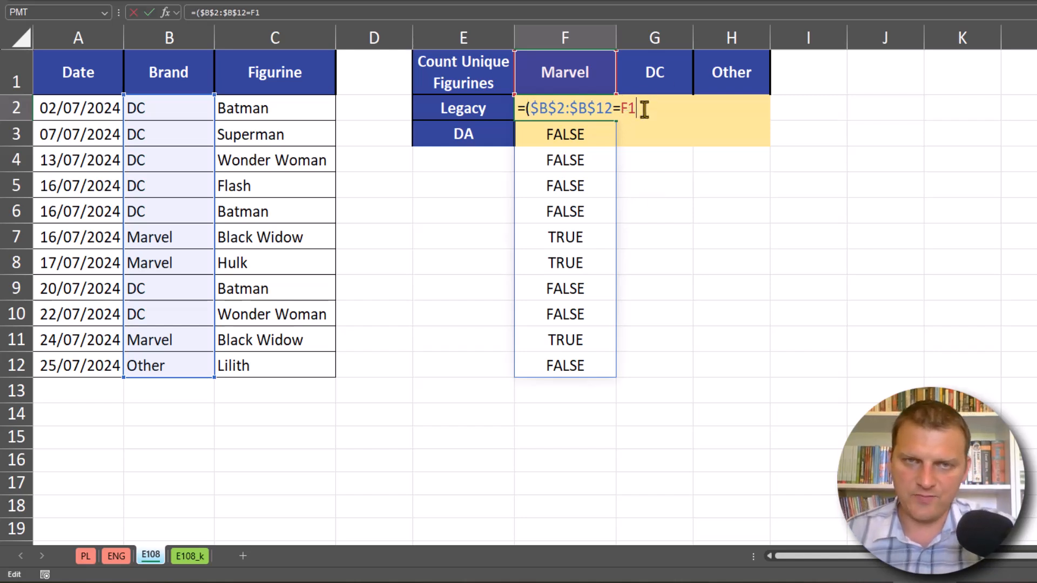
{"action": "type", "text": ")/"}
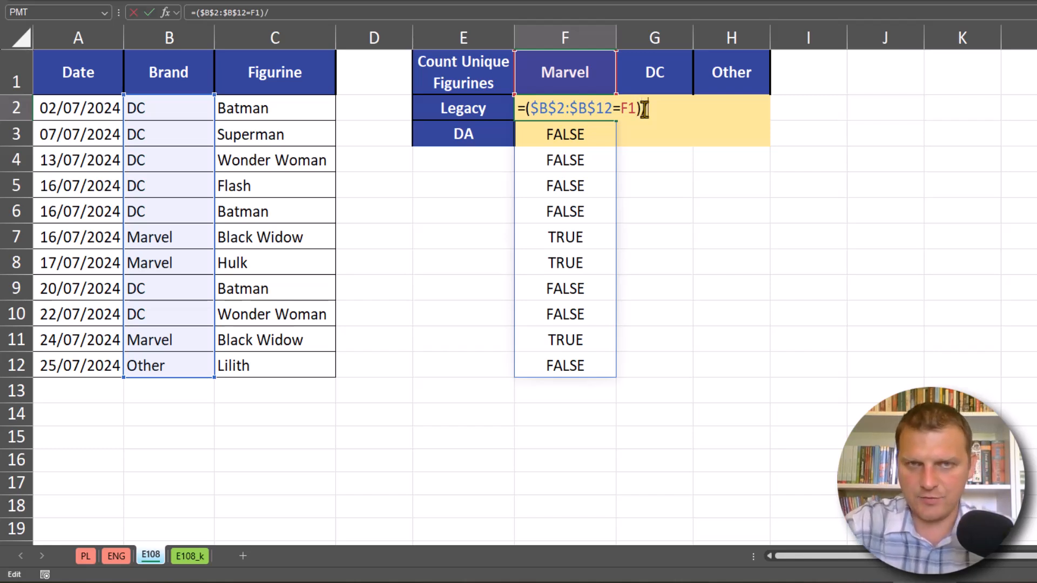
{"action": "type", "text": "c"}
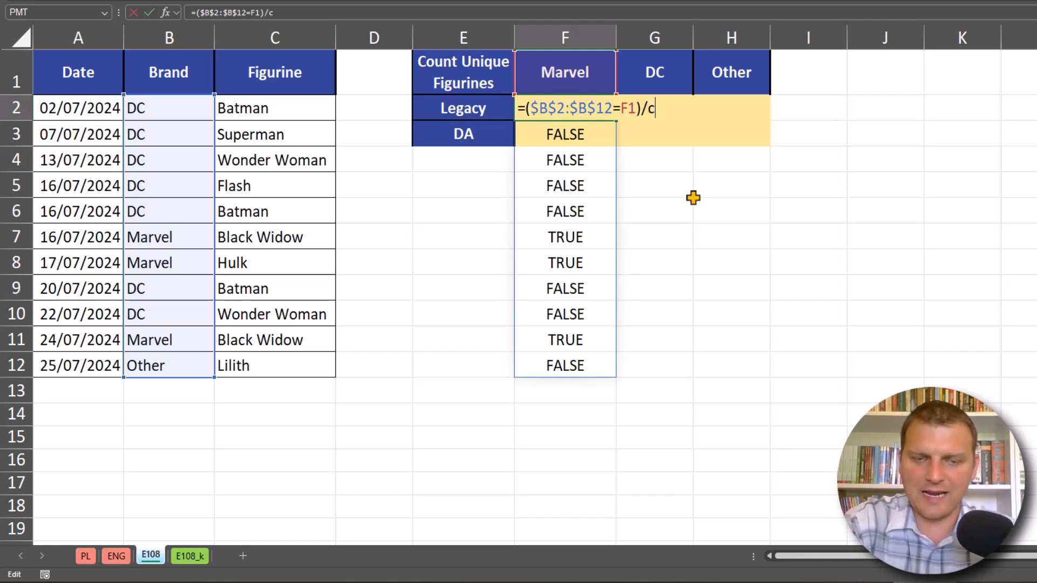
{"action": "type", "text": "ount"}
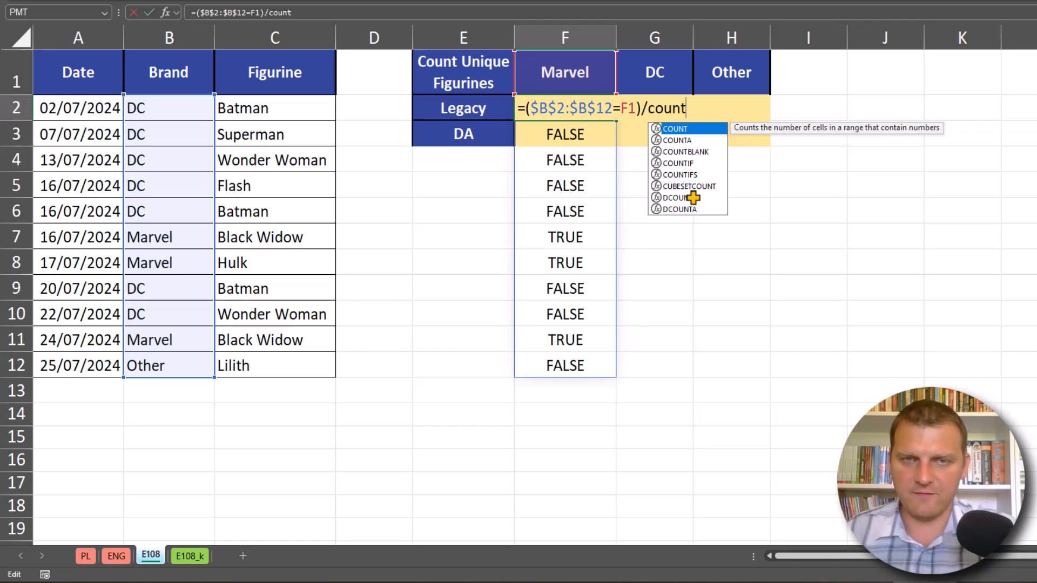
{"action": "type", "text": "i"}
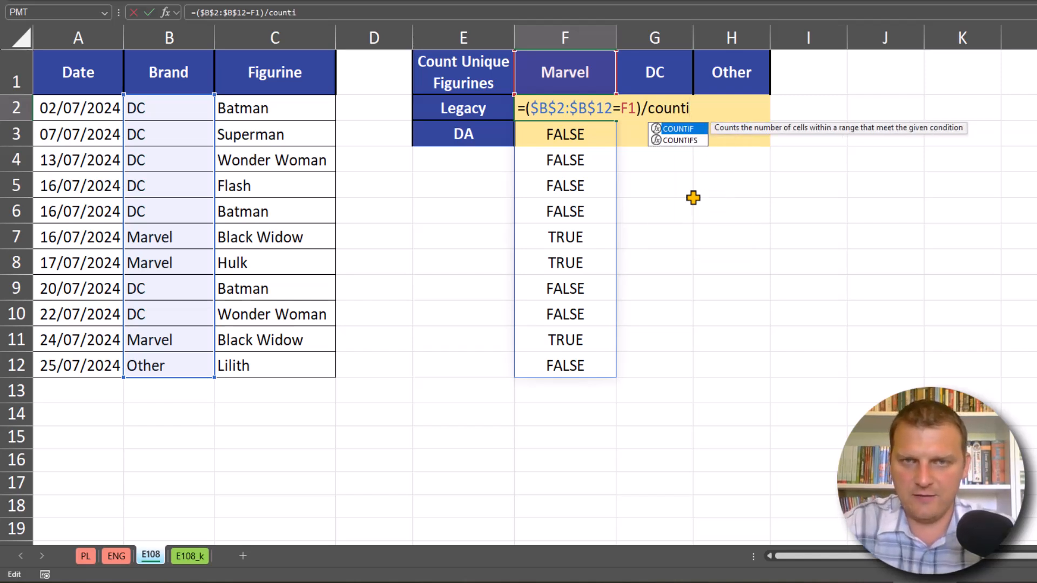
{"action": "key", "text": "Tab"}
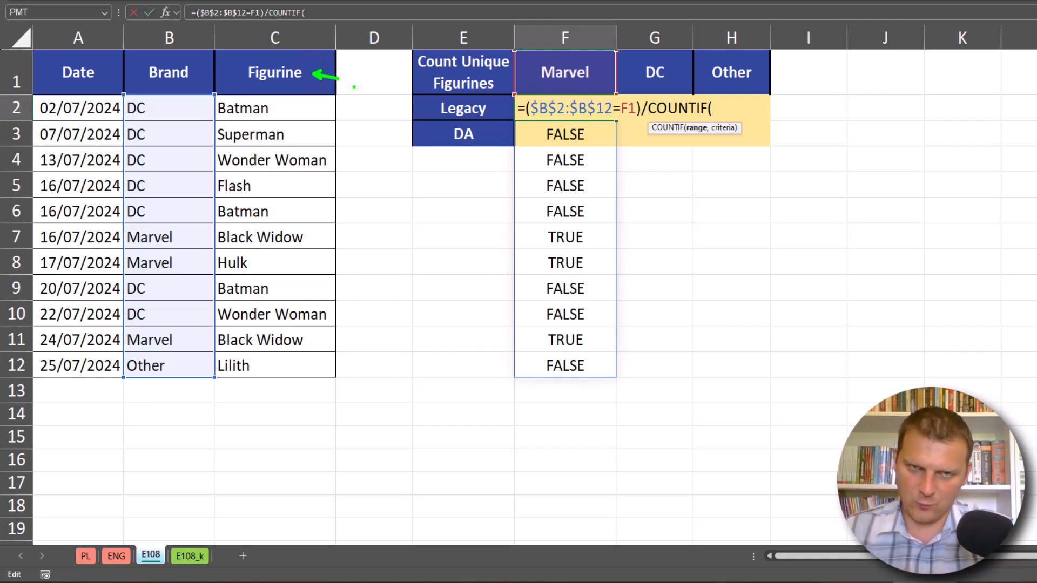
Complete COUNTIF with the absolute Figurine range $C$2:$C$12 as both range and criteria
{"action": "left_click_drag", "start_coordinate": [283, 112], "coordinate": [293, 354]}
{"action": "key", "text": "F4"}
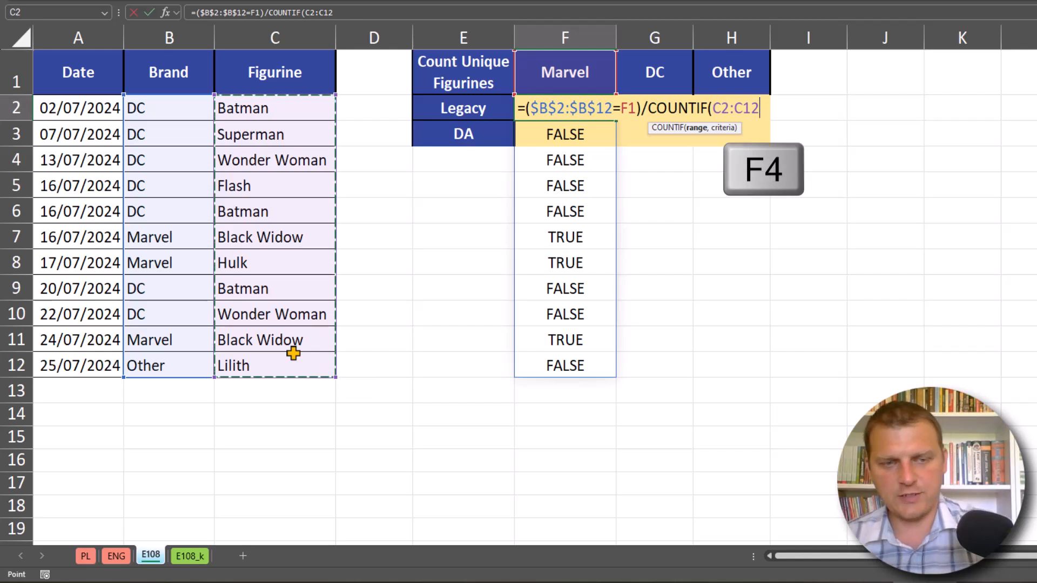
{"action": "key", "text": "F4"}
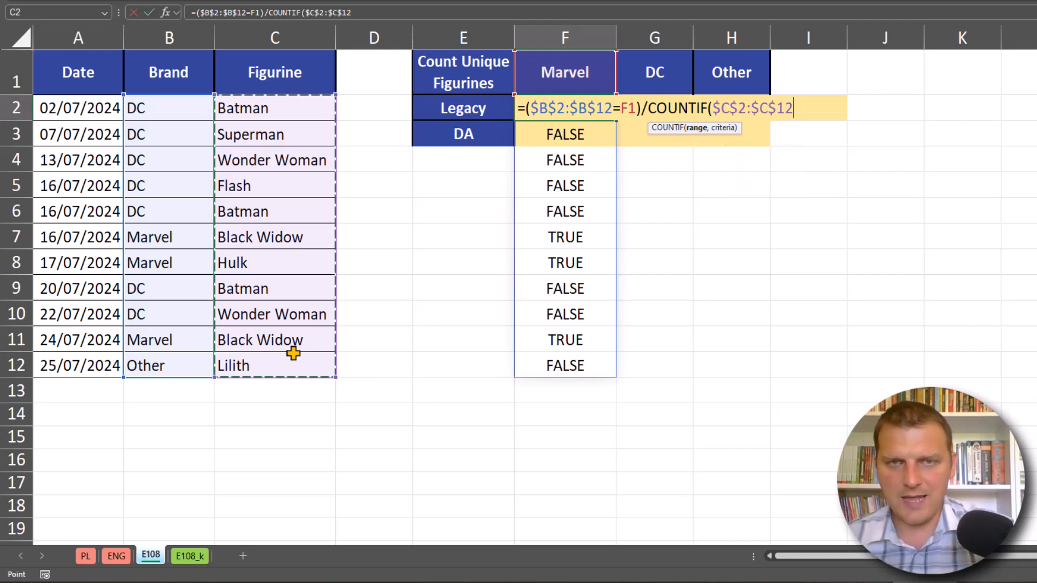
{"action": "type", "text": ","}
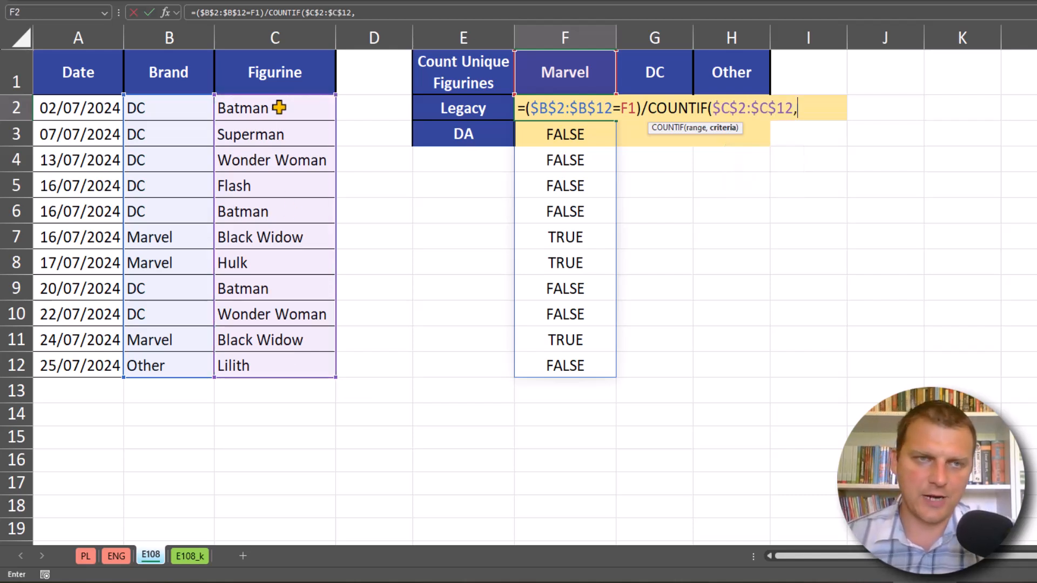
{"action": "left_click_drag", "start_coordinate": [280, 107], "coordinate": [295, 369]}
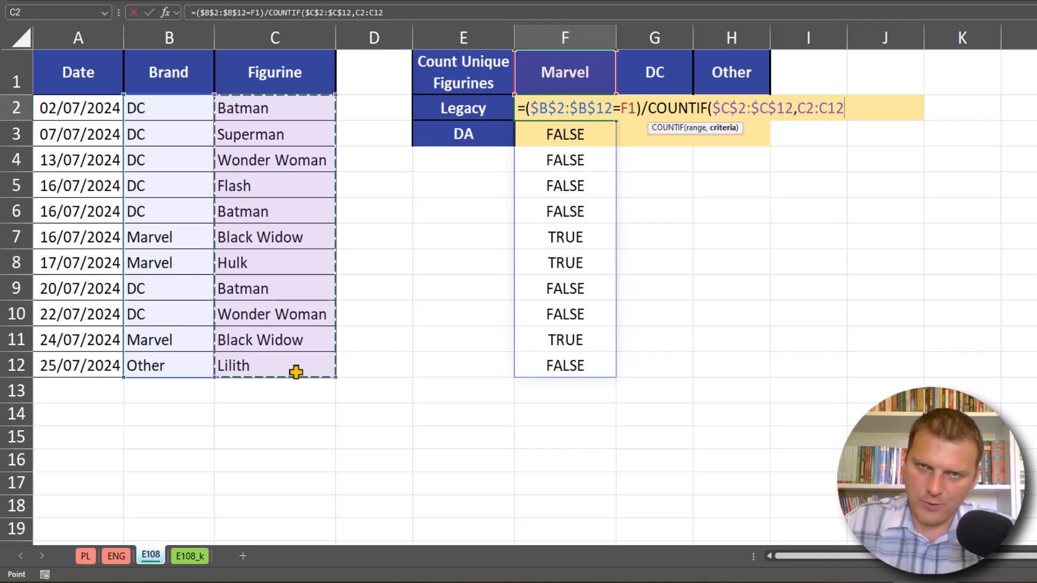
{"action": "key", "text": "F4"}
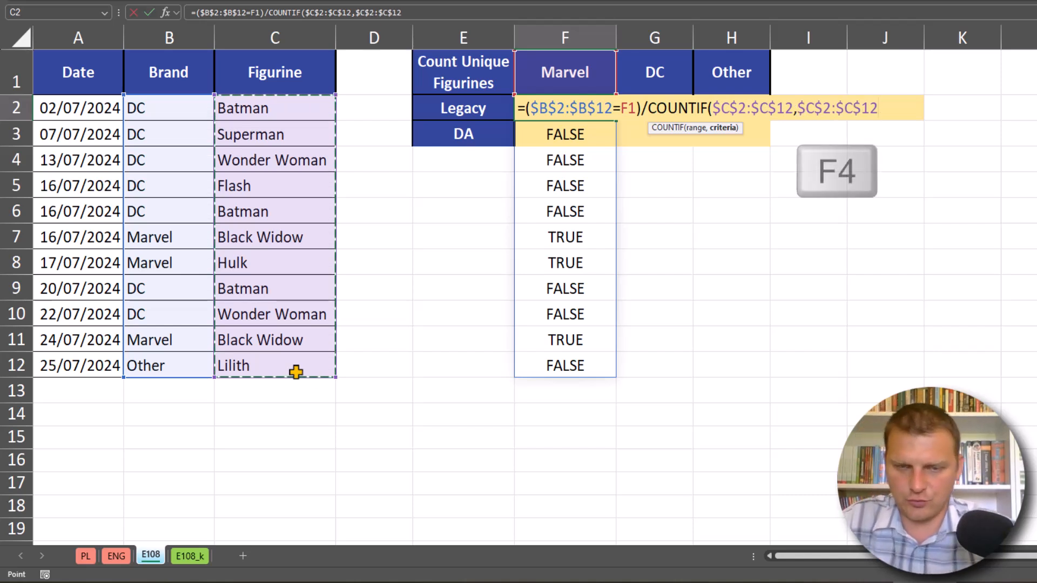
{"action": "type", "text": ")"}
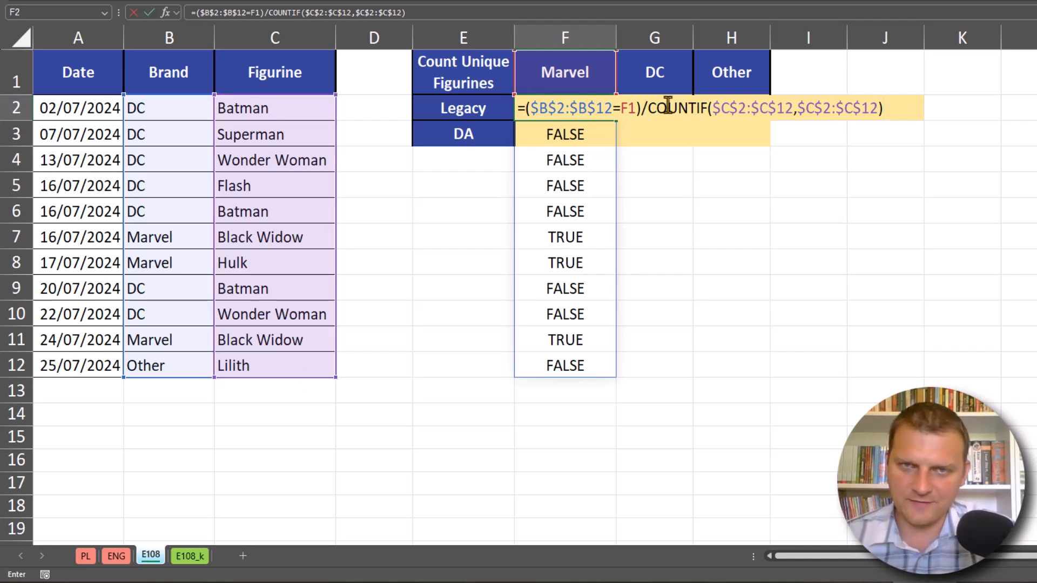
Evaluate the COUNTIF part of the F2 formula in place to inspect its array, and restore the function
{"action": "left_click_drag", "start_coordinate": [648, 108], "coordinate": [883, 108]}
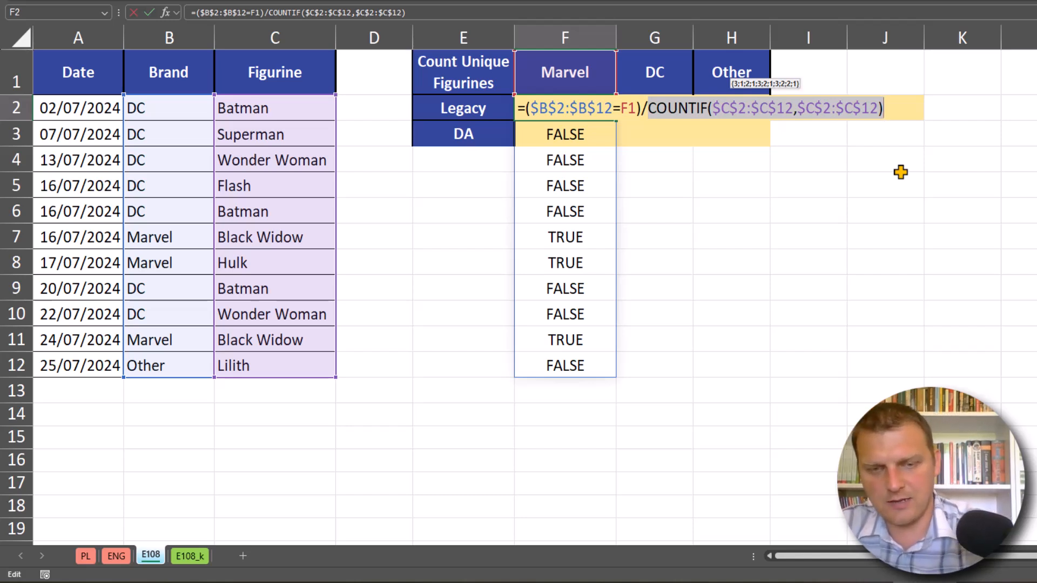
{"action": "key", "text": "F9"}
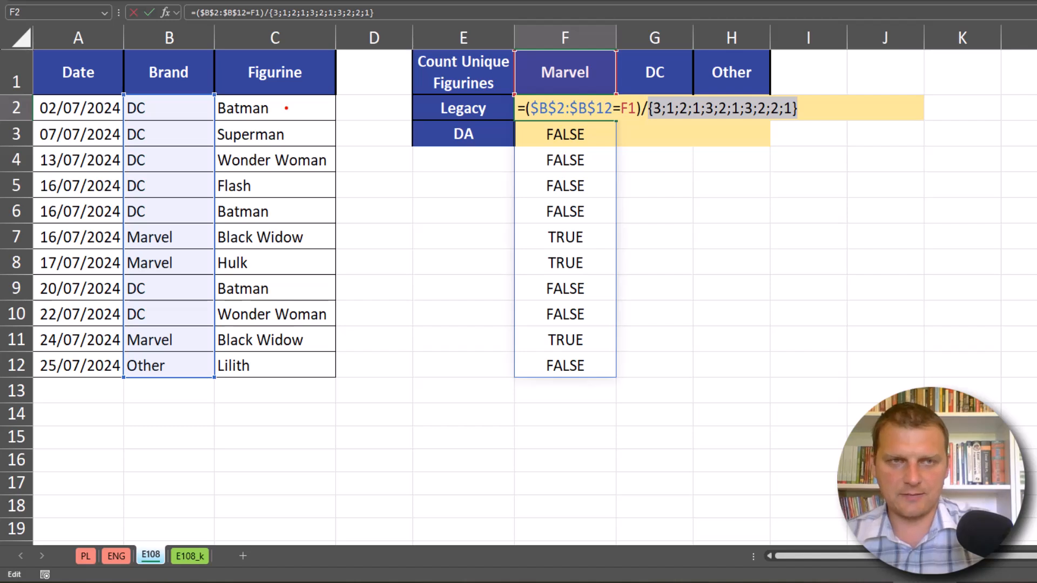
{"action": "left_click_drag", "start_coordinate": [283, 109], "coordinate": [372, 118]}
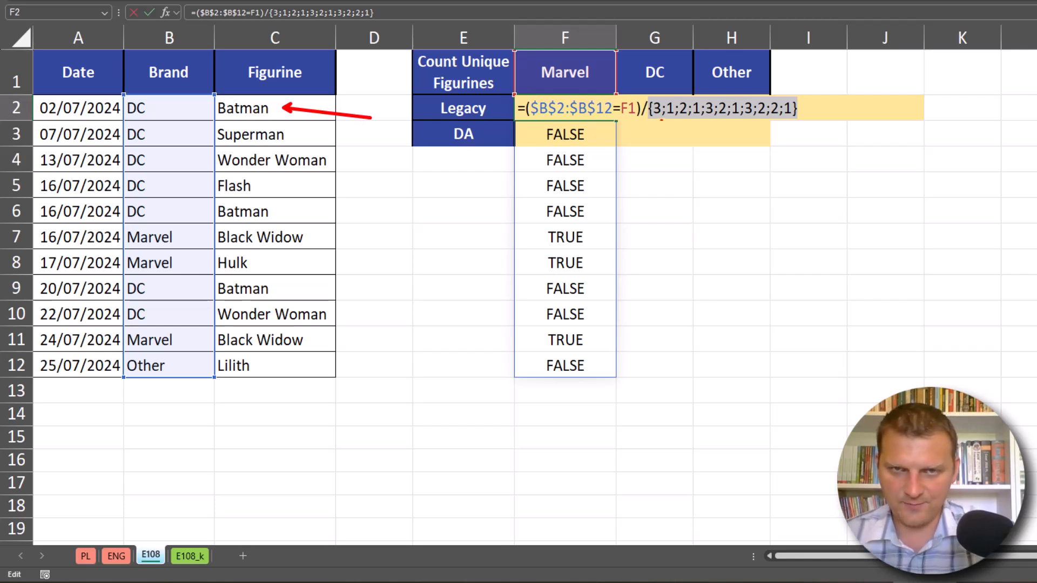
{"action": "left_click_drag", "start_coordinate": [657, 145], "coordinate": [657, 122]}
{"action": "left_click_drag", "start_coordinate": [300, 209], "coordinate": [345, 214]}
{"action": "left_click_drag", "start_coordinate": [287, 289], "coordinate": [309, 285]}
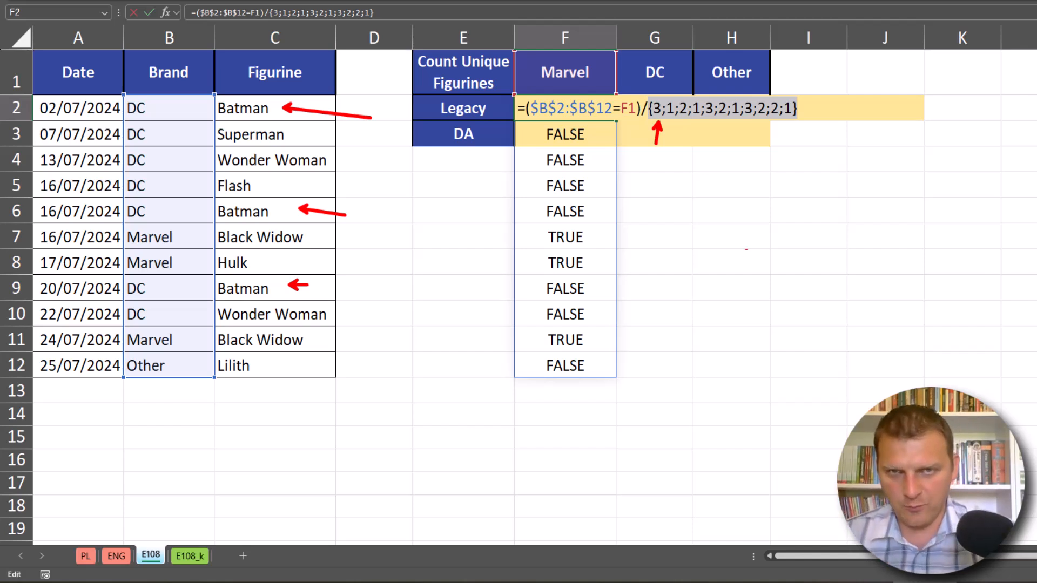
{"action": "mouse_move", "coordinate": [712, 124]}
{"action": "left_mouse_down"}
{"action": "mouse_move", "coordinate": [712, 145]}
{"action": "mouse_move", "coordinate": [751, 136]}
{"action": "left_mouse_up"}
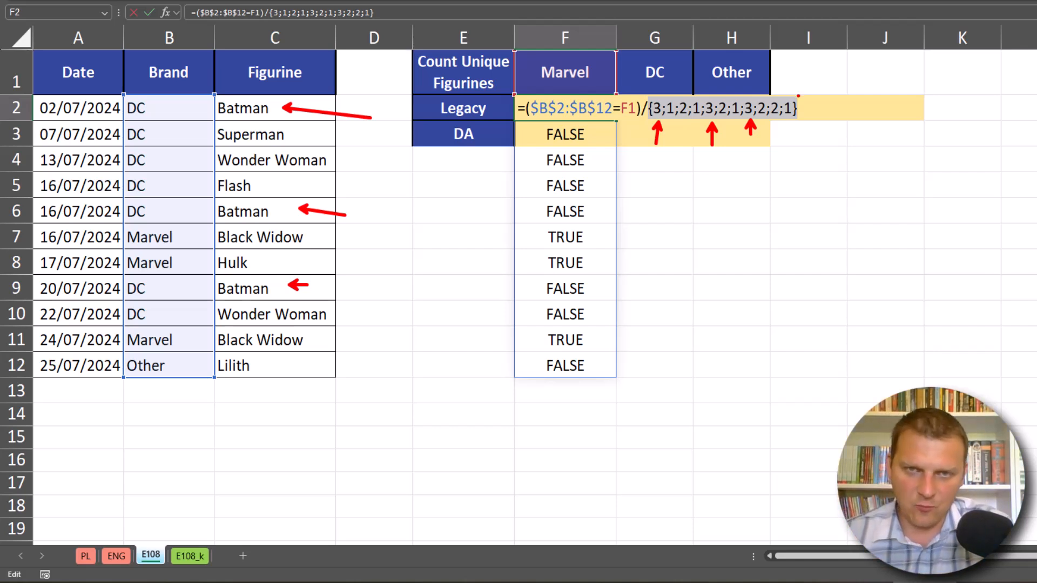
{"action": "left_click_drag", "start_coordinate": [638, 124], "coordinate": [628, 146]}
{"action": "key", "text": "Escape"}
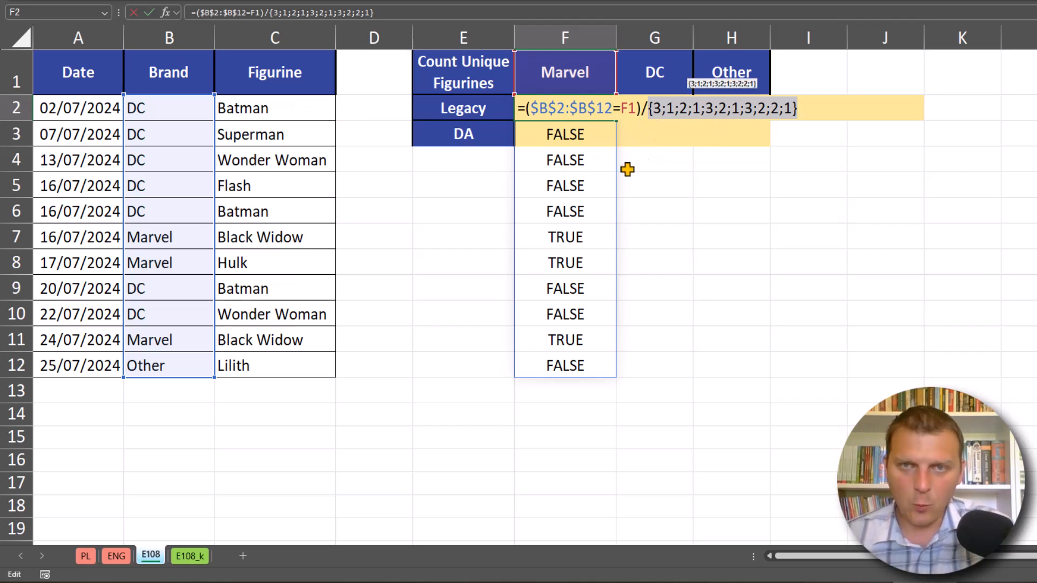
{"action": "key", "text": "ctrl+z"}
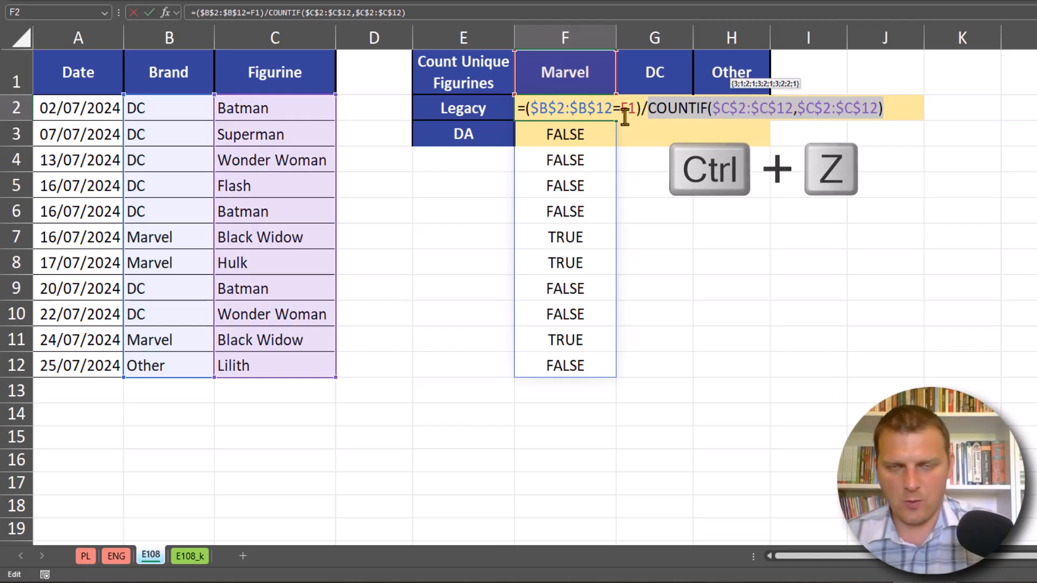
Review the parenthesised brand comparison in the F2 formula and commit the formula
{"action": "double_click", "coordinate": [532, 108]}
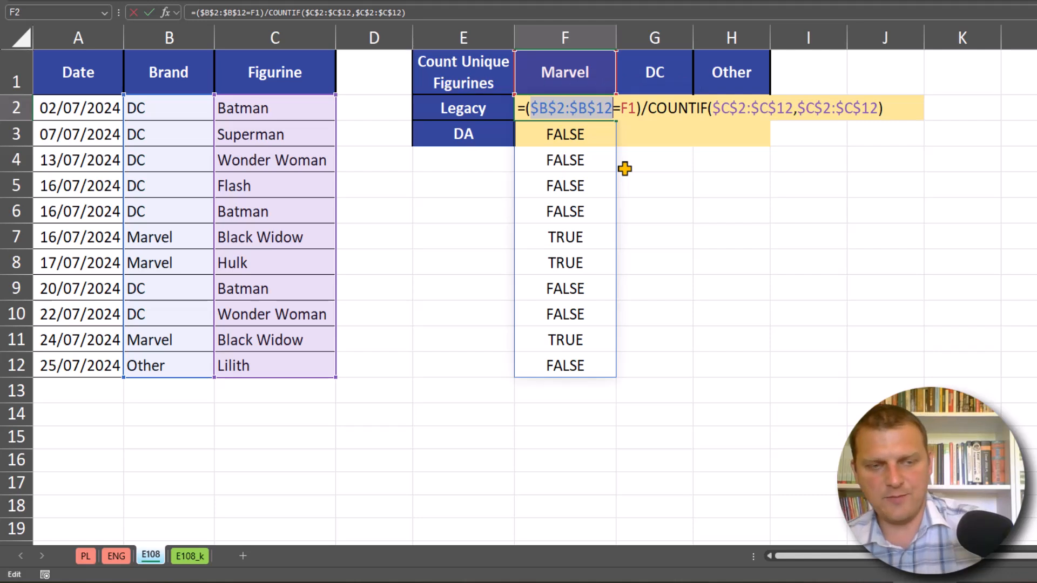
{"action": "left_click_drag", "start_coordinate": [652, 196], "coordinate": [594, 186]}
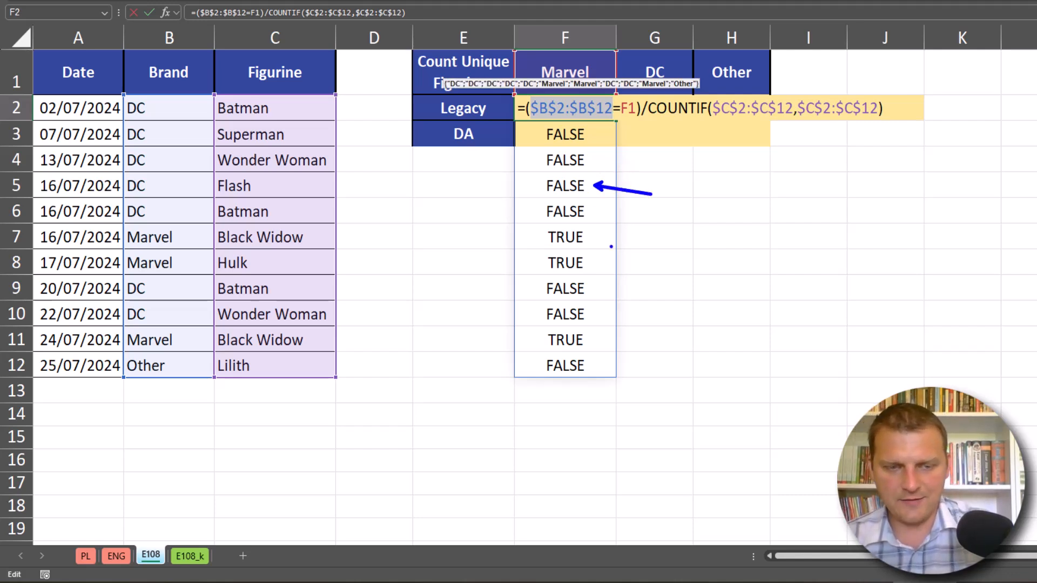
{"action": "left_click_drag", "start_coordinate": [592, 245], "coordinate": [654, 243]}
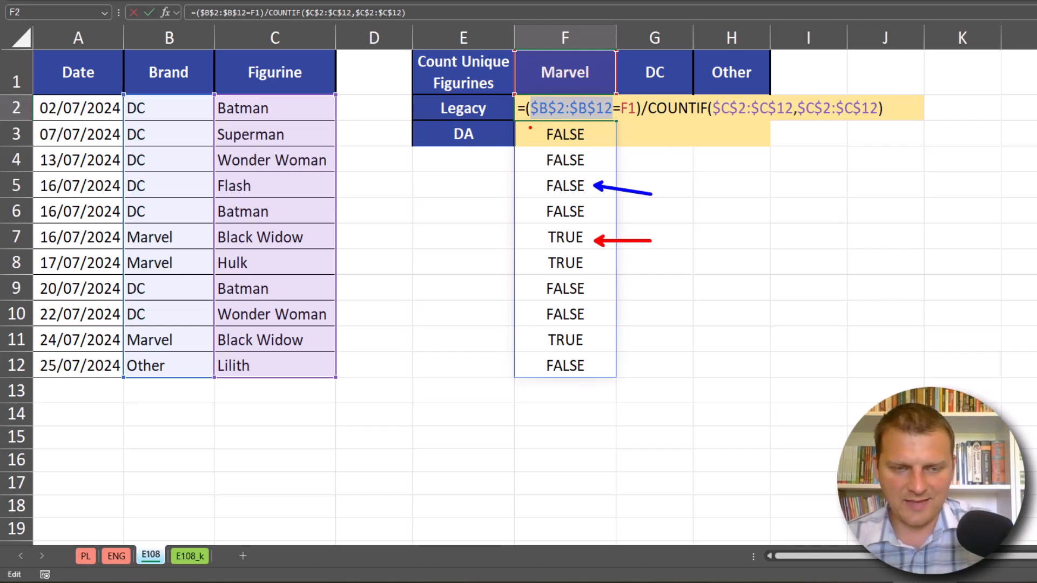
{"action": "left_click_drag", "start_coordinate": [525, 125], "coordinate": [518, 147]}
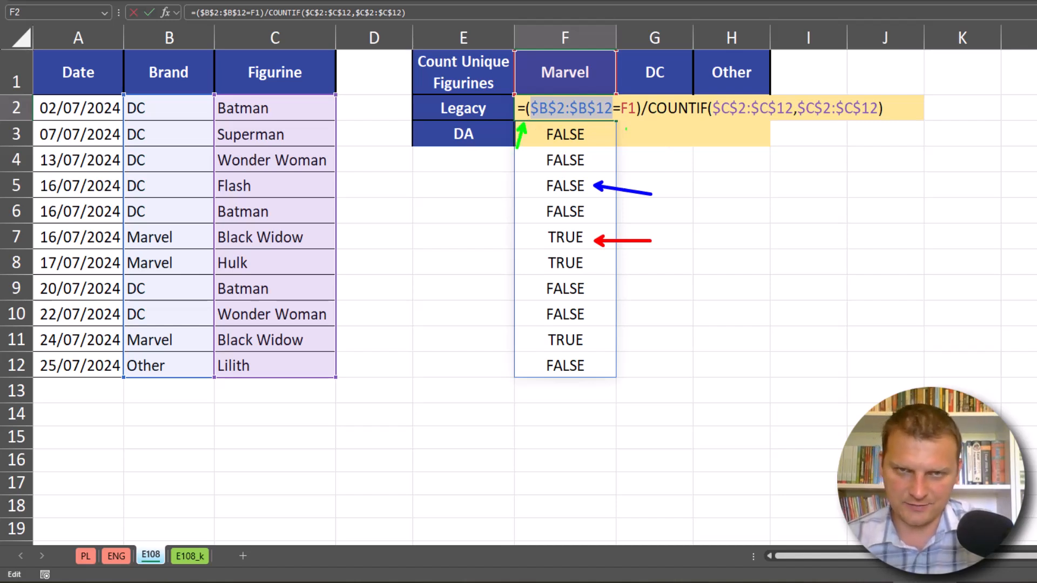
{"action": "left_click_drag", "start_coordinate": [643, 124], "coordinate": [655, 142]}
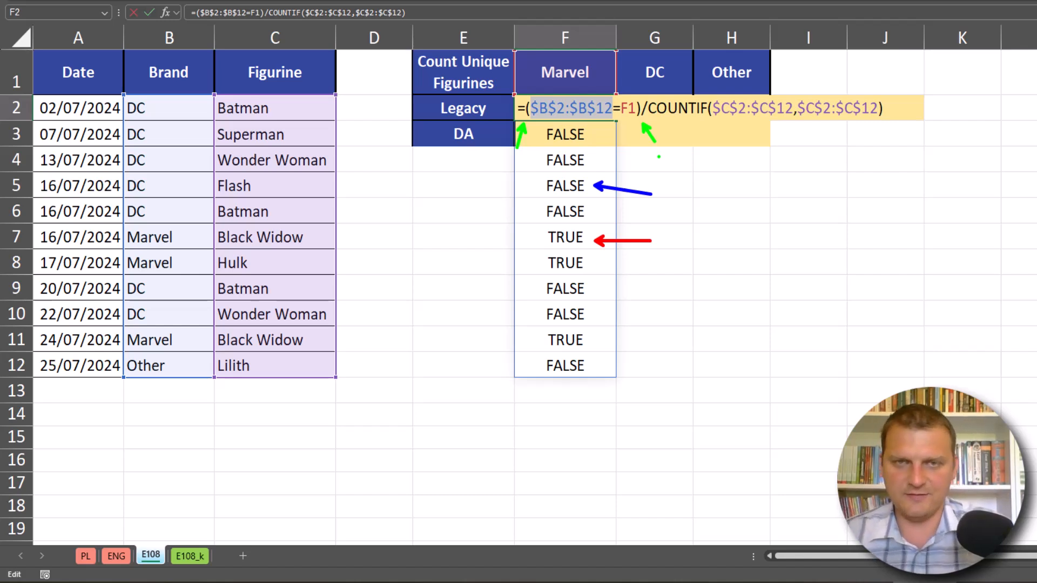
{"action": "key", "text": "Escape"}
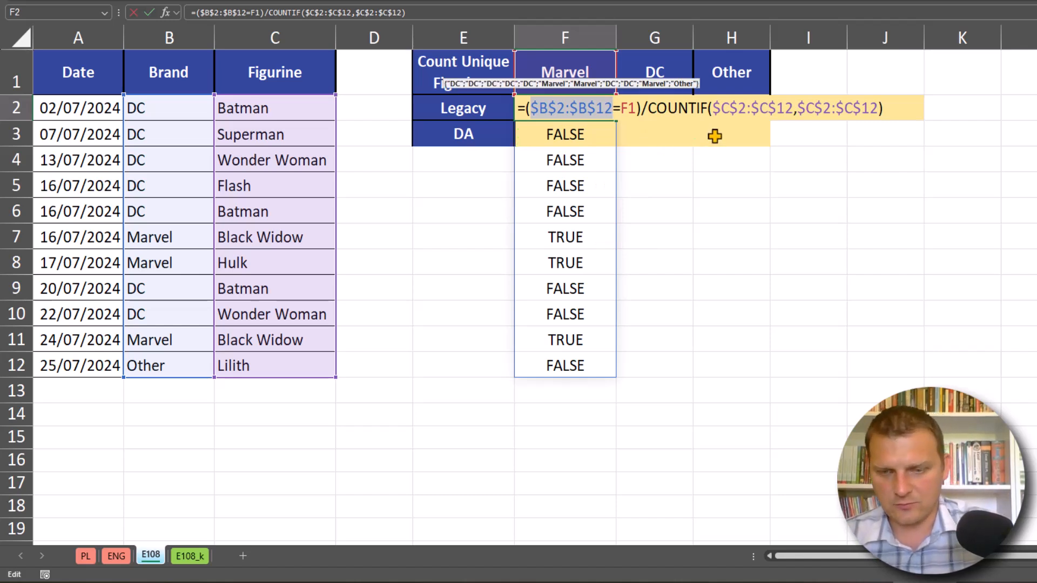
{"action": "key", "text": "Return"}
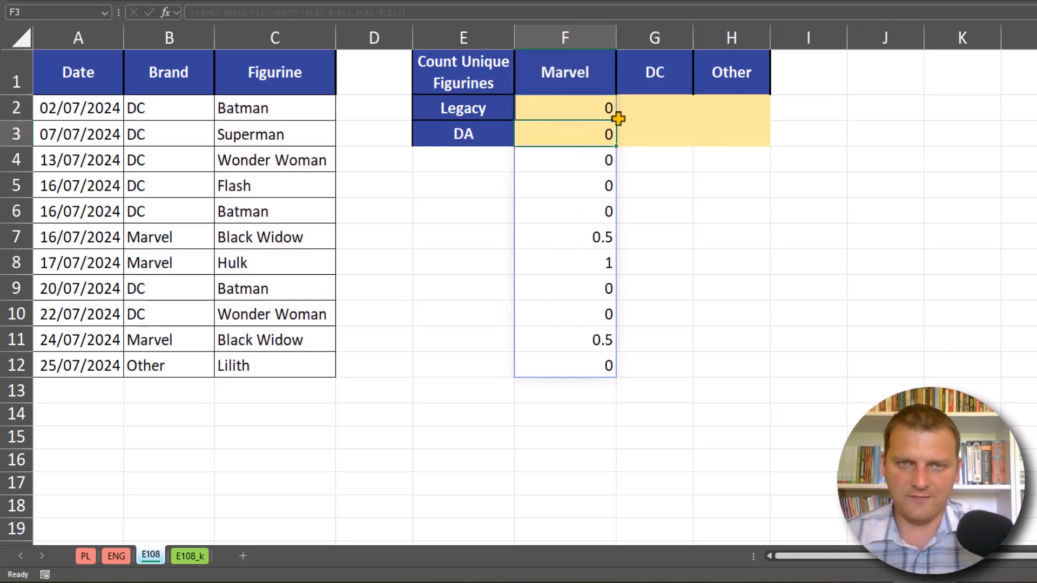
Examine the spilled division results in column F under the Marvel header
{"action": "left_click", "coordinate": [600, 136]}
{"action": "left_click", "coordinate": [600, 160]}
{"action": "left_click", "coordinate": [599, 187]}
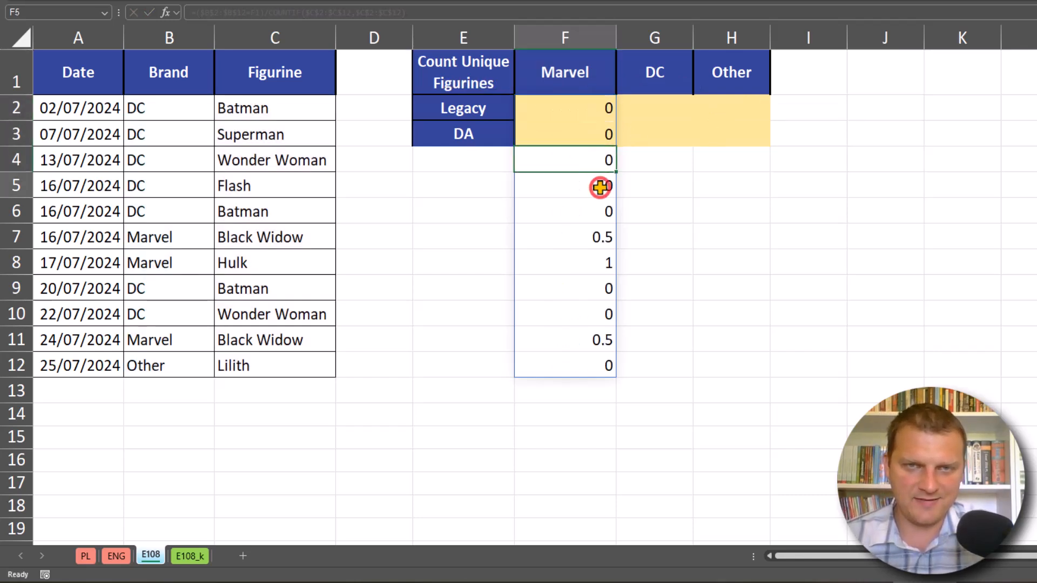
{"action": "left_click", "coordinate": [588, 75]}
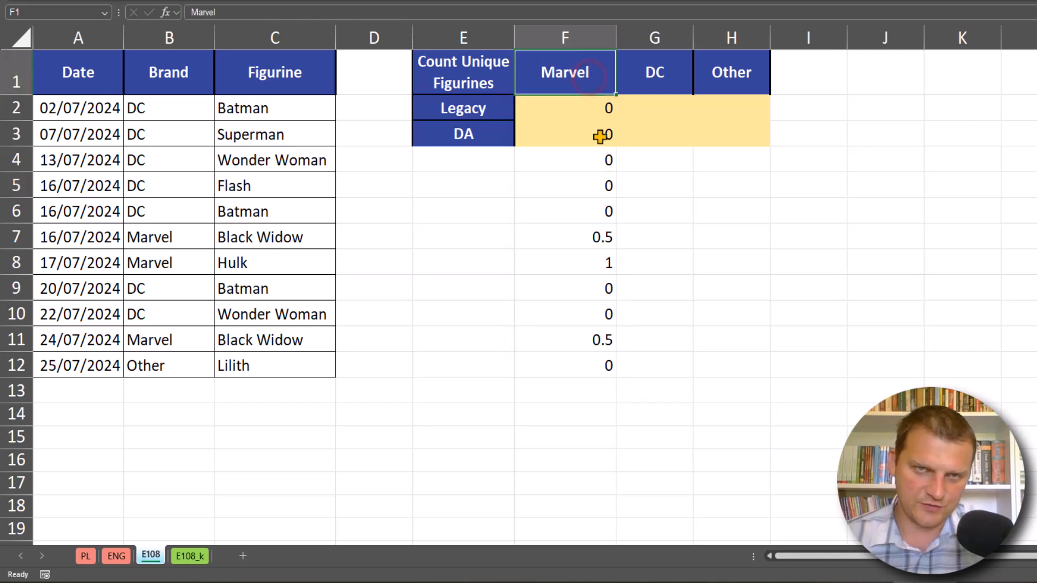
Compare the Marvel rows for Black Widow and Hulk with their division results in column F
{"action": "left_click", "coordinate": [586, 238]}
{"action": "left_click", "coordinate": [251, 236]}
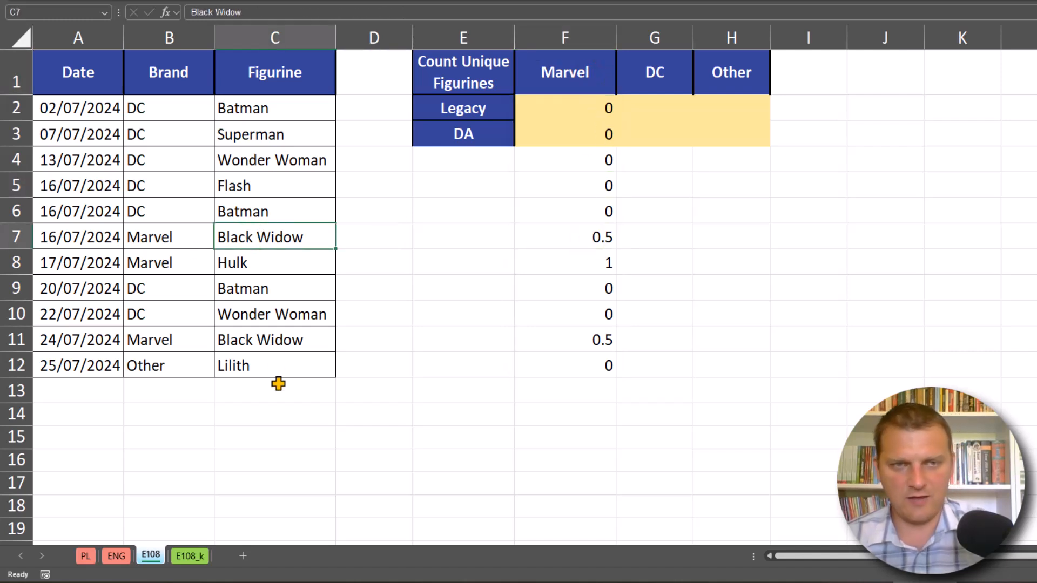
{"action": "left_click_drag", "start_coordinate": [188, 238], "coordinate": [227, 240]}
{"action": "left_click_drag", "start_coordinate": [180, 265], "coordinate": [600, 261]}
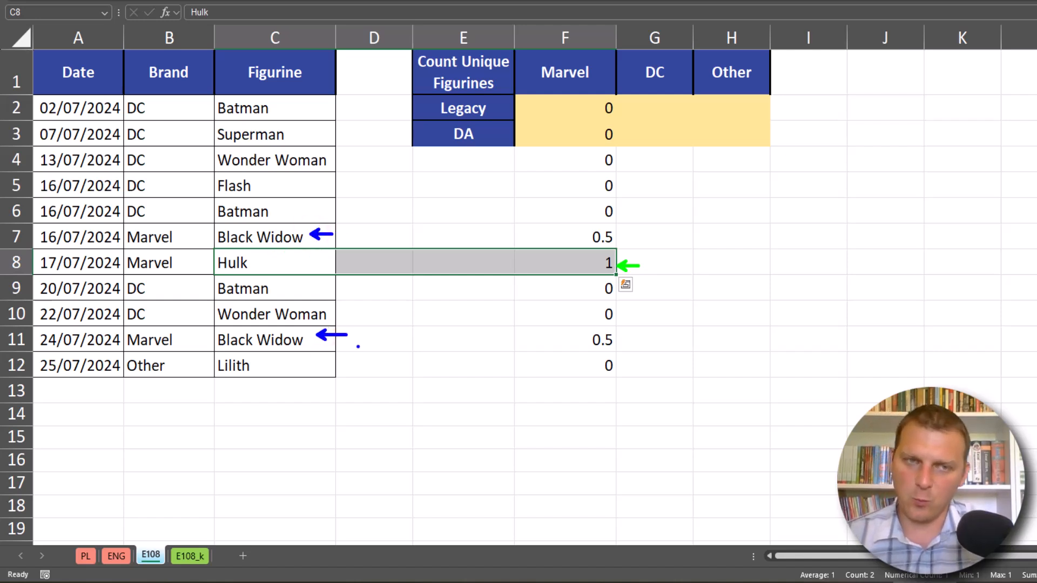
{"action": "mouse_move", "coordinate": [676, 195]}
{"action": "left_mouse_down"}
{"action": "mouse_move", "coordinate": [671, 219]}
{"action": "mouse_move", "coordinate": [665, 193]}
{"action": "mouse_move", "coordinate": [696, 193]}
{"action": "mouse_move", "coordinate": [700, 219]}
{"action": "mouse_move", "coordinate": [712, 205]}
{"action": "mouse_move", "coordinate": [718, 227]}
{"action": "mouse_move", "coordinate": [738, 221]}
{"action": "mouse_move", "coordinate": [752, 194]}
{"action": "mouse_move", "coordinate": [759, 221]}
{"action": "mouse_move", "coordinate": [777, 198]}
{"action": "mouse_move", "coordinate": [773, 208]}
{"action": "left_mouse_up"}
{"action": "mouse_move", "coordinate": [761, 218]}
{"action": "left_mouse_down"}
{"action": "mouse_move", "coordinate": [778, 216]}
{"action": "mouse_move", "coordinate": [777, 227]}
{"action": "left_mouse_up"}
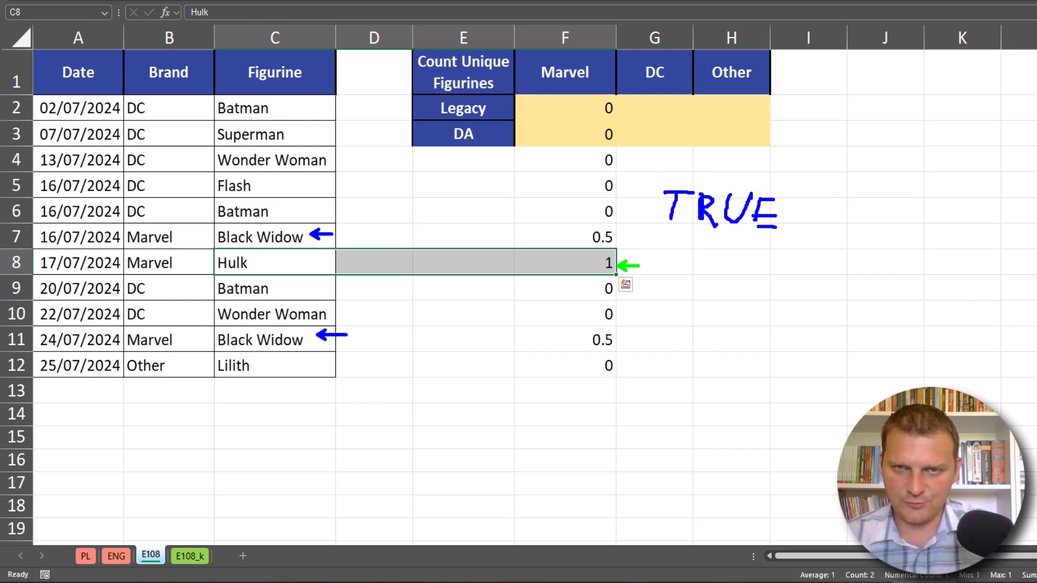
{"action": "mouse_move", "coordinate": [843, 185]}
{"action": "left_mouse_down"}
{"action": "mouse_move", "coordinate": [794, 251]}
{"action": "mouse_move", "coordinate": [897, 193]}
{"action": "mouse_move", "coordinate": [881, 238]}
{"action": "left_mouse_up"}
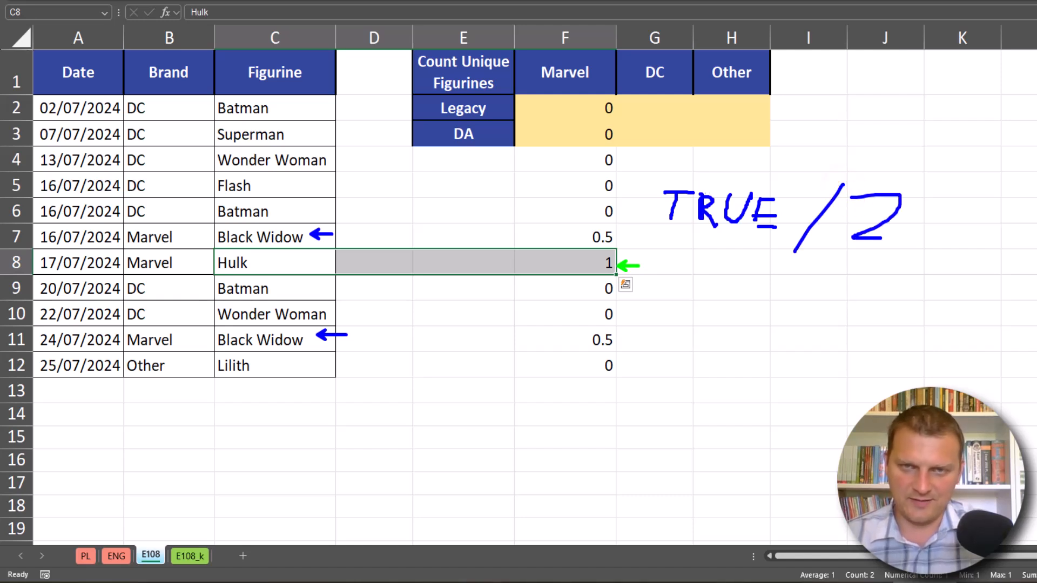
{"action": "left_click_drag", "start_coordinate": [728, 188], "coordinate": [775, 162]}
{"action": "mouse_move", "coordinate": [744, 163]}
{"action": "left_mouse_down"}
{"action": "mouse_move", "coordinate": [772, 180]}
{"action": "mouse_move", "coordinate": [803, 162]}
{"action": "left_mouse_up"}
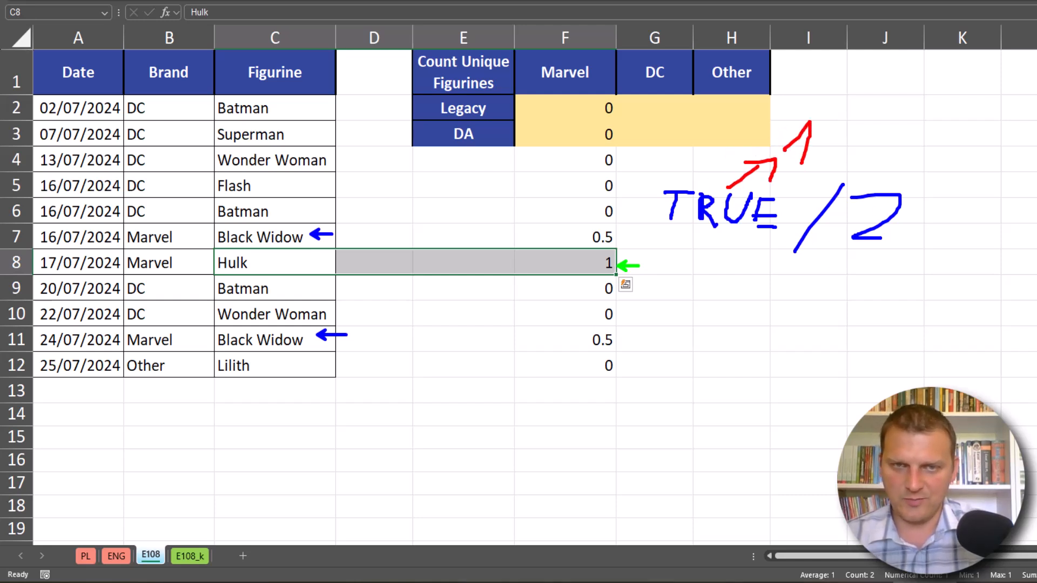
{"action": "key", "text": "Escape"}
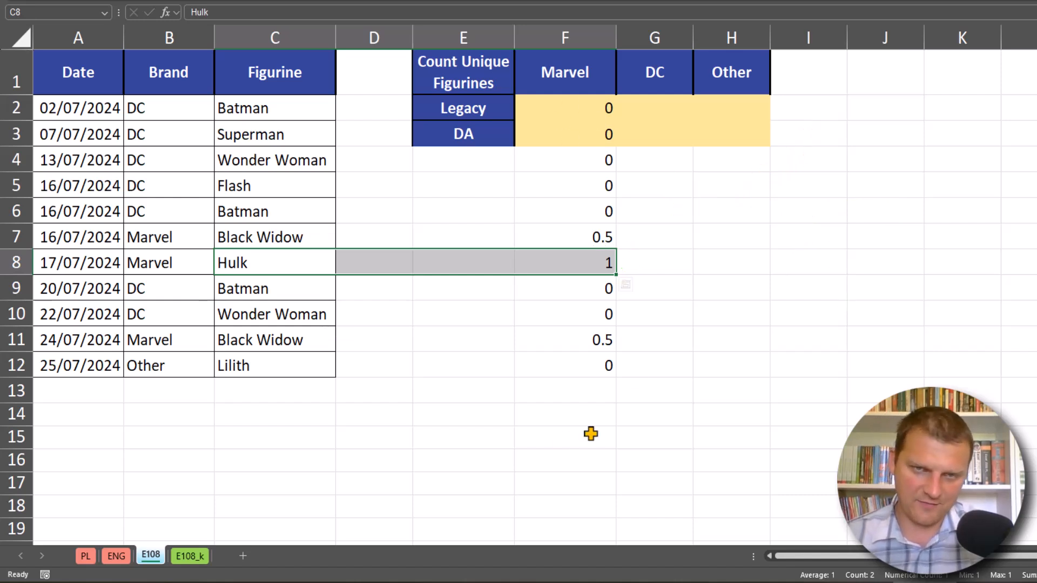
Wrap the whole brand comparison and COUNTIF division in F2 in SUMPRODUCT and commit the formula
{"action": "double_click", "coordinate": [596, 107]}
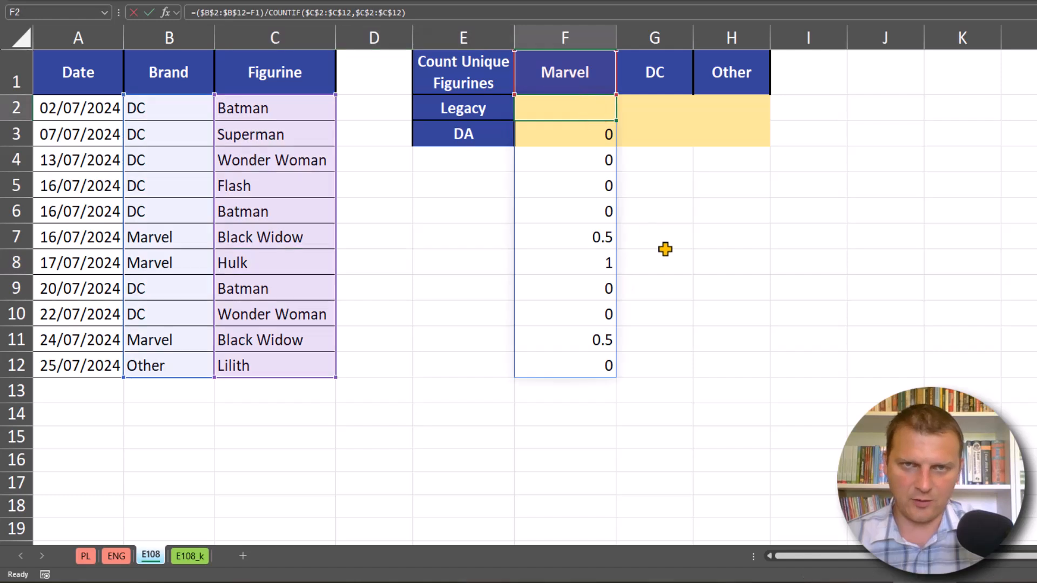
{"action": "double_click", "coordinate": [557, 108]}
{"action": "left_click", "coordinate": [528, 107]}
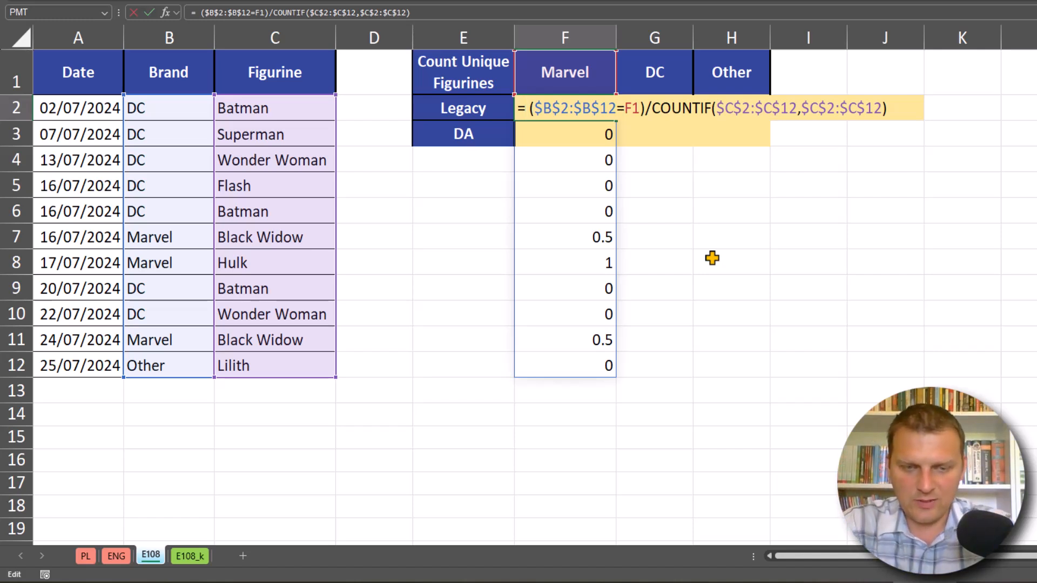
{"action": "type", "text": "sump"}
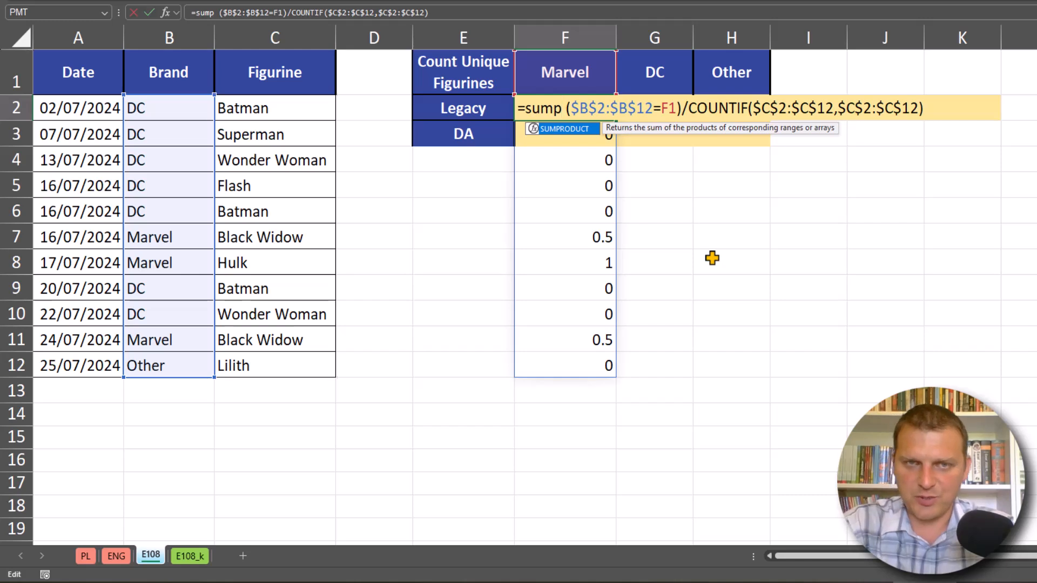
{"action": "key", "text": "Tab"}
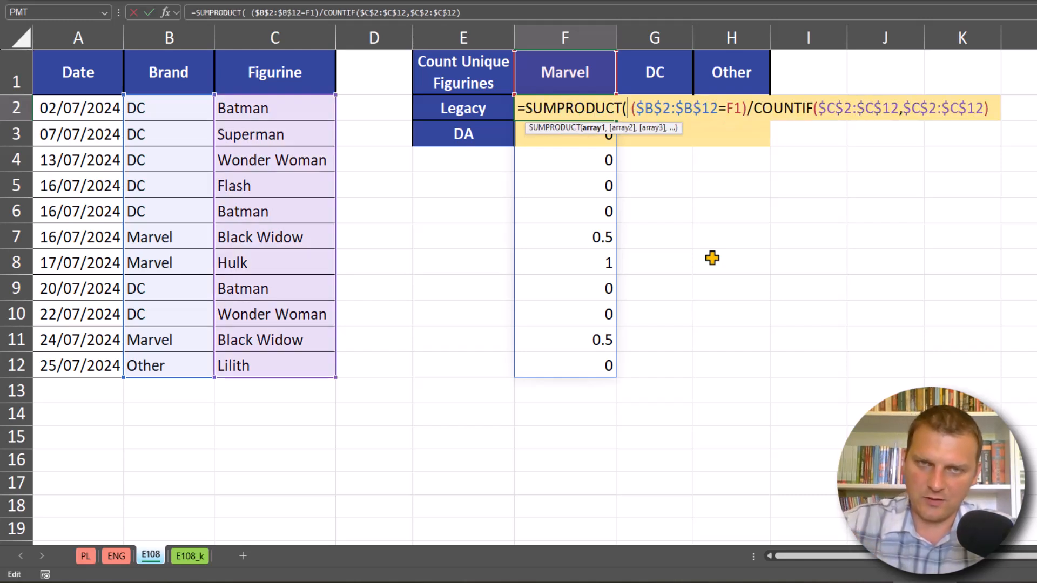
{"action": "type", "text": ")"}
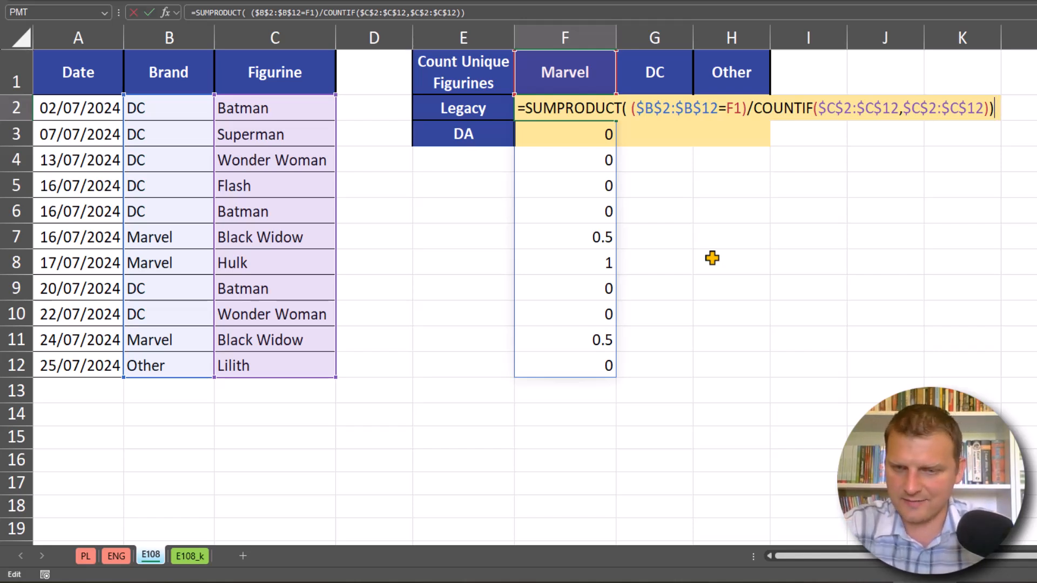
{"action": "key", "text": "Left"}
{"action": "key", "text": "Right"}
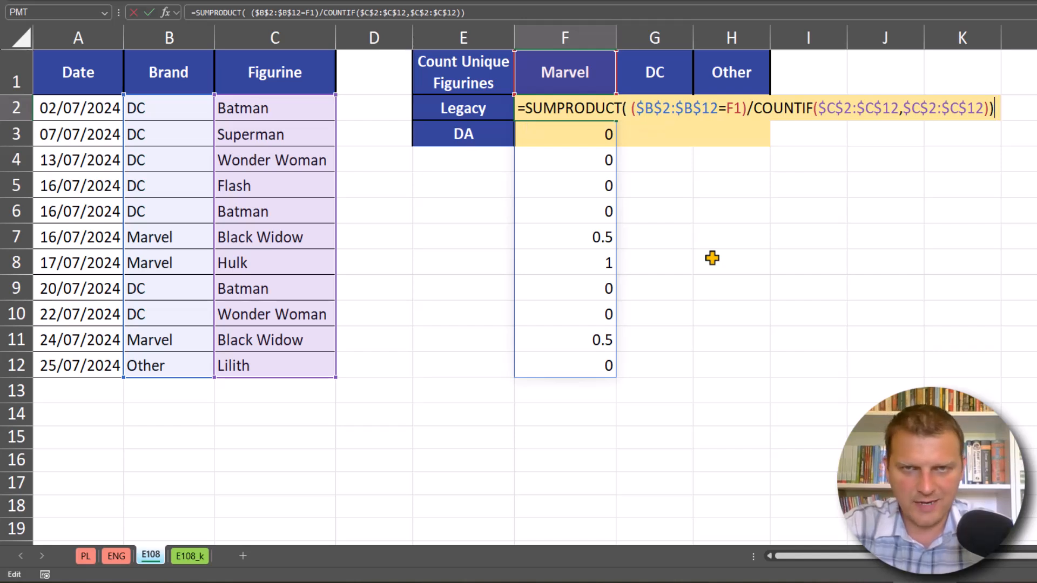
{"action": "key", "text": "ctrl+Return"}
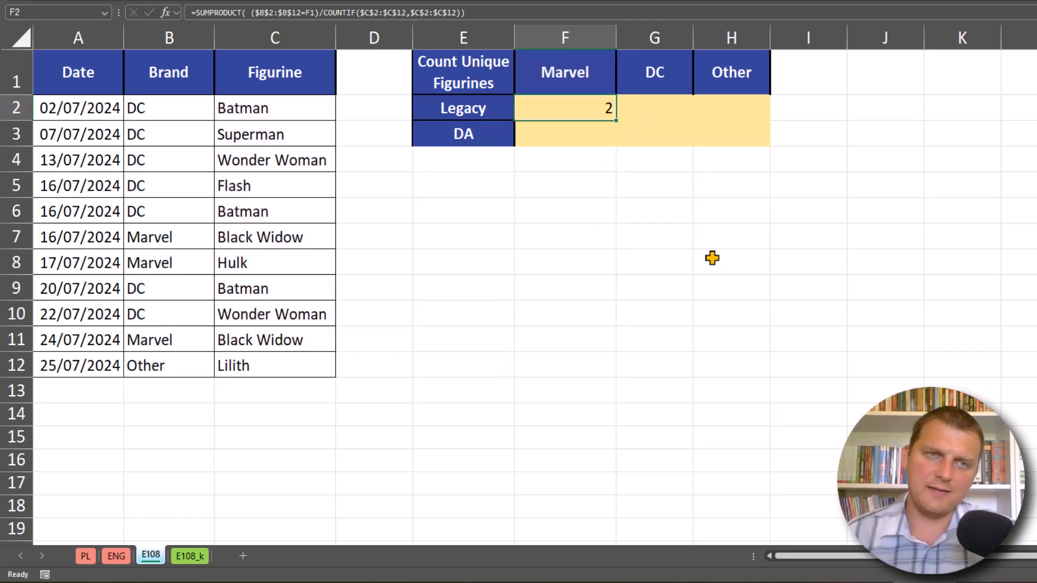
Fill the SUMPRODUCT formula from F2 across to H2 for DC and Other, and check each brand's result
{"action": "left_click_drag", "start_coordinate": [616, 121], "coordinate": [743, 123]}
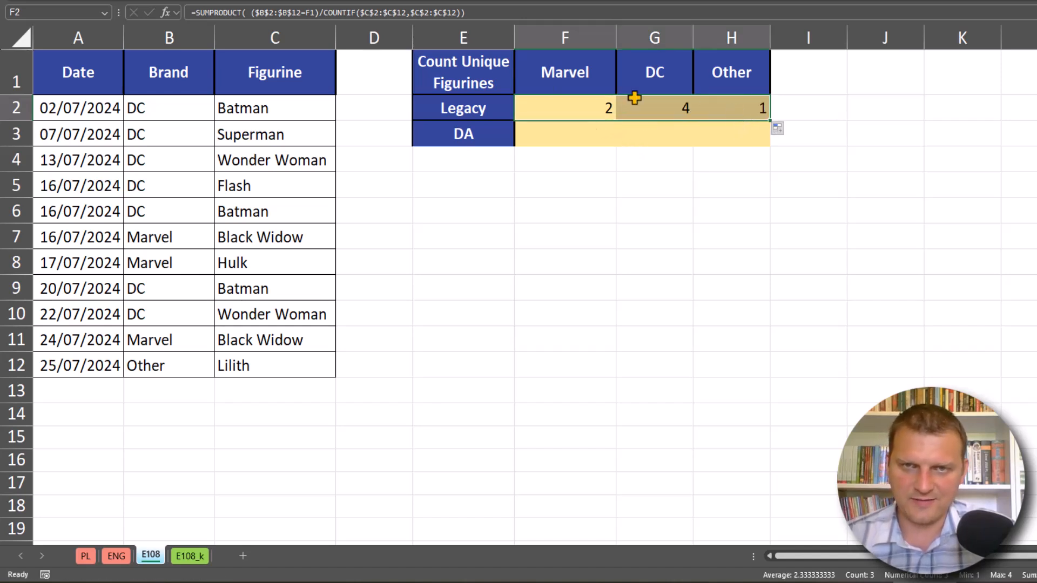
{"action": "left_click", "coordinate": [602, 107]}
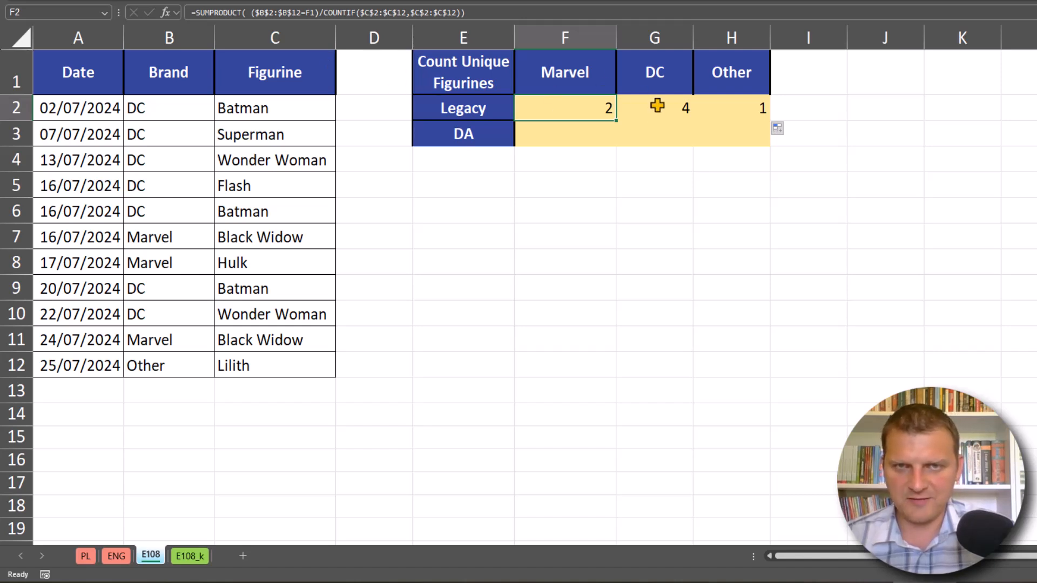
{"action": "left_click", "coordinate": [657, 106]}
{"action": "left_click", "coordinate": [736, 108]}
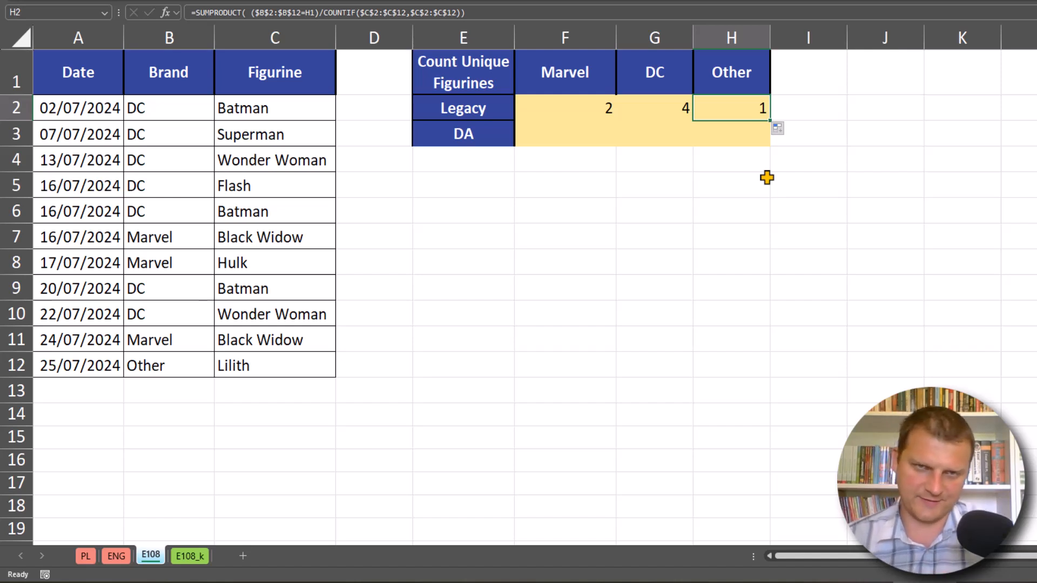
Start a FILTER formula in F3 with the absolute Figurine range $C$2:$C$12 as its array
{"action": "left_click", "coordinate": [563, 136]}
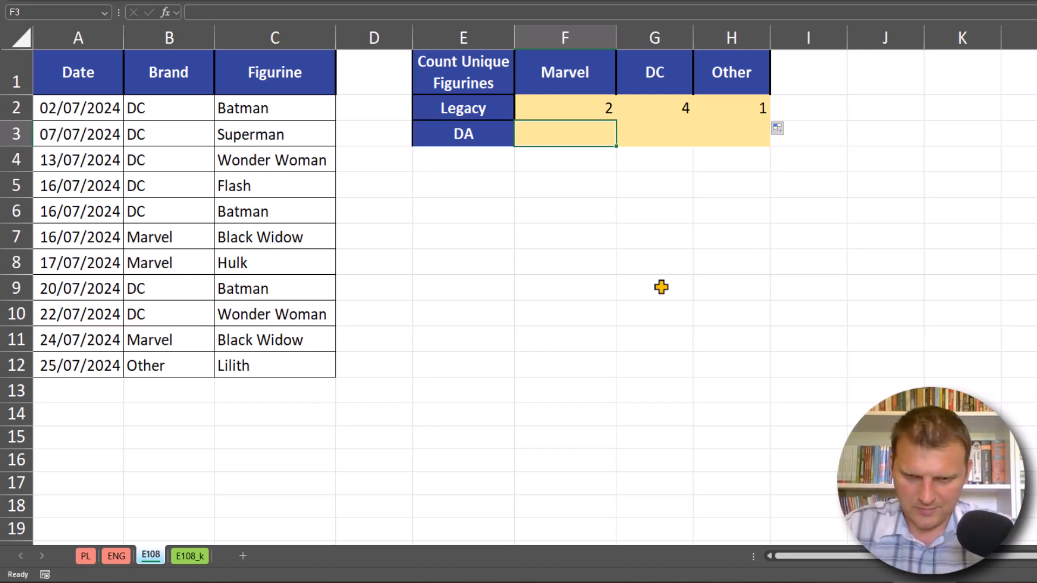
{"action": "type", "text": "="}
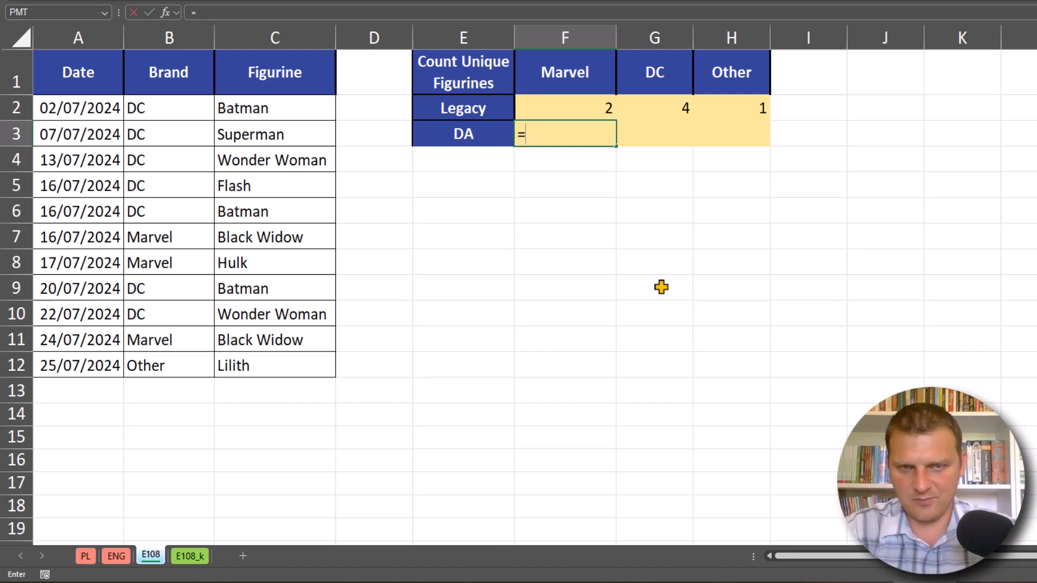
{"action": "type", "text": "fil"}
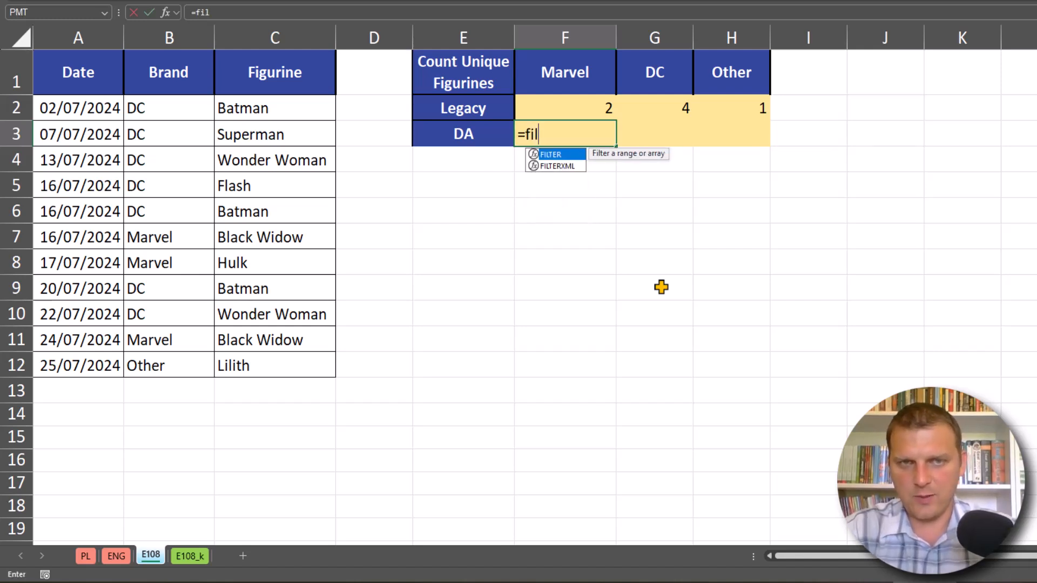
{"action": "key", "text": "Tab"}
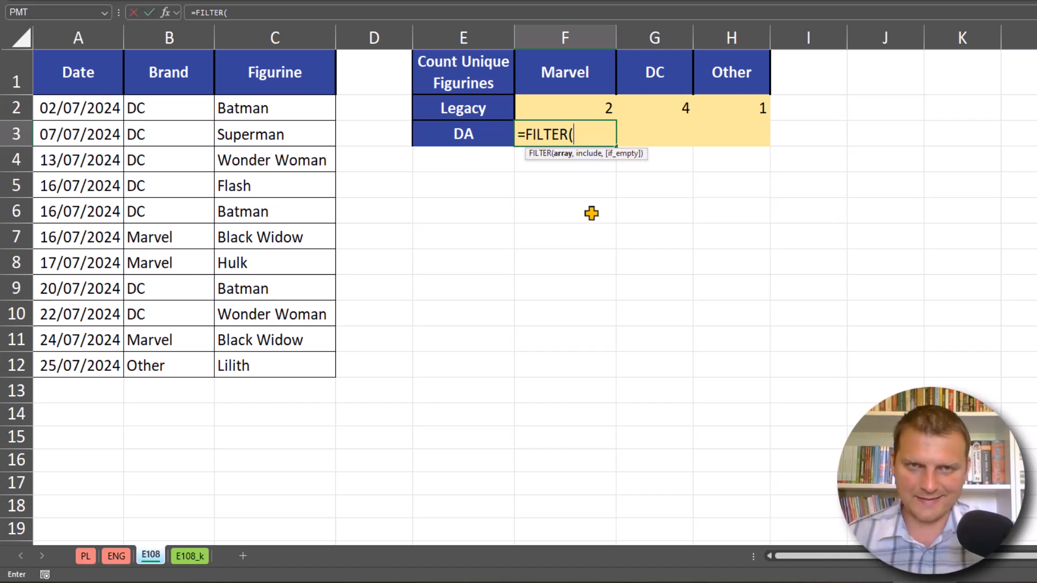
{"action": "left_click_drag", "start_coordinate": [299, 107], "coordinate": [287, 362]}
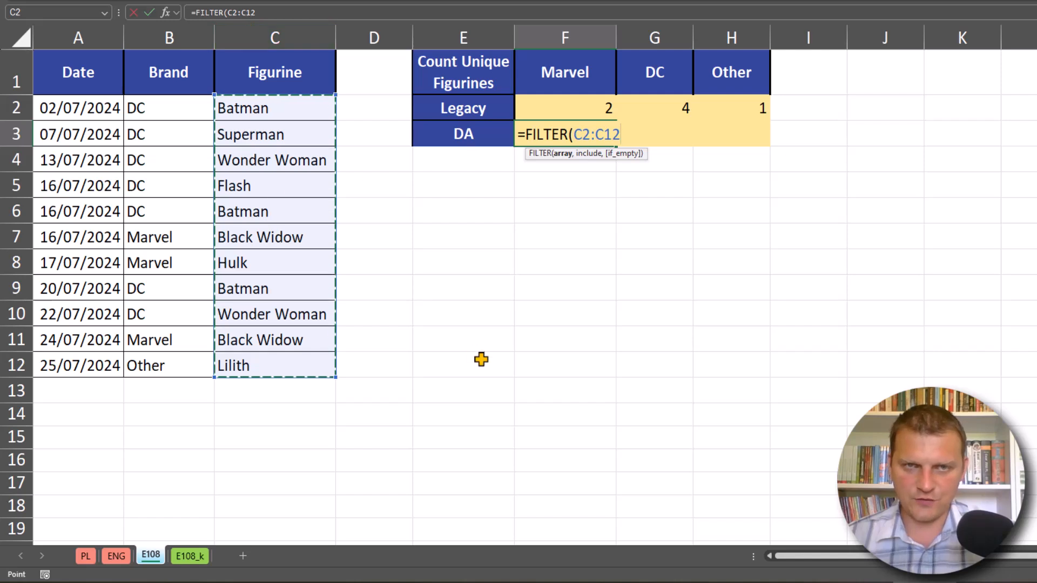
{"action": "key", "text": "F4"}
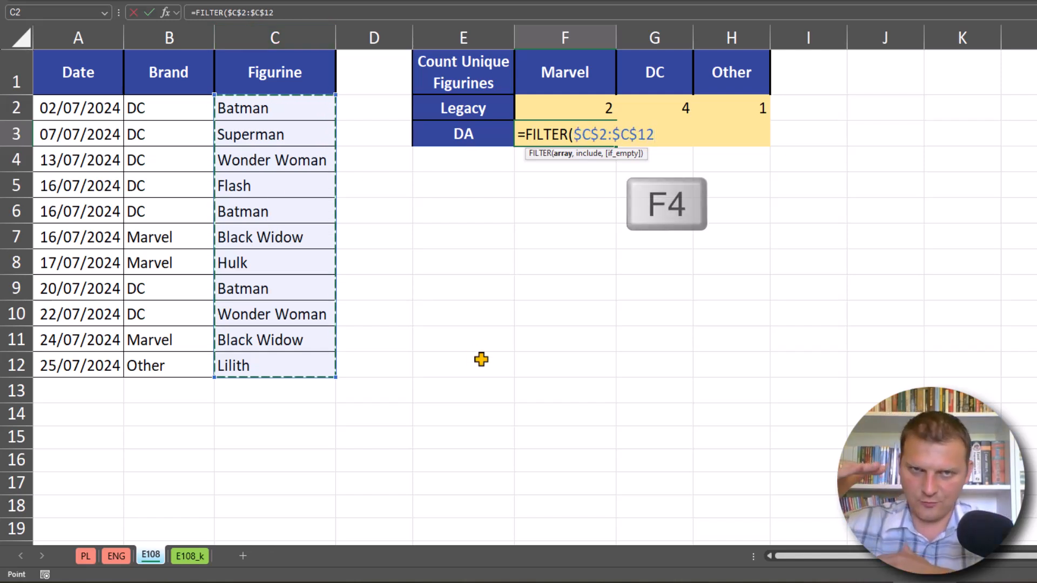
{"action": "type", "text": ","}
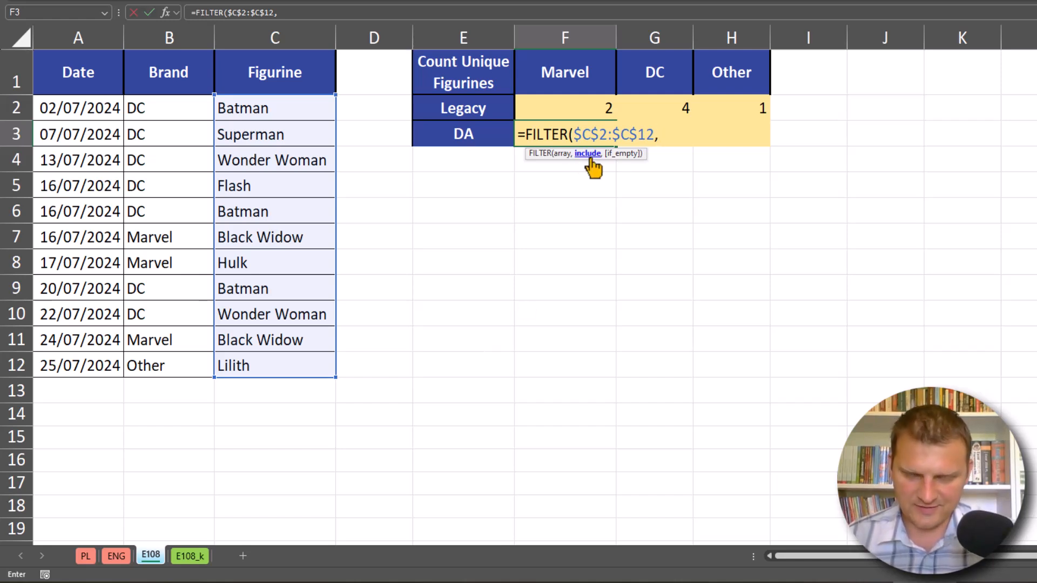
Set the FILTER include condition to $B$2:$B$12=F1, commit the formula, and check the spilled figurines
{"action": "left_click_drag", "start_coordinate": [167, 105], "coordinate": [162, 363]}
{"action": "key", "text": "F4"}
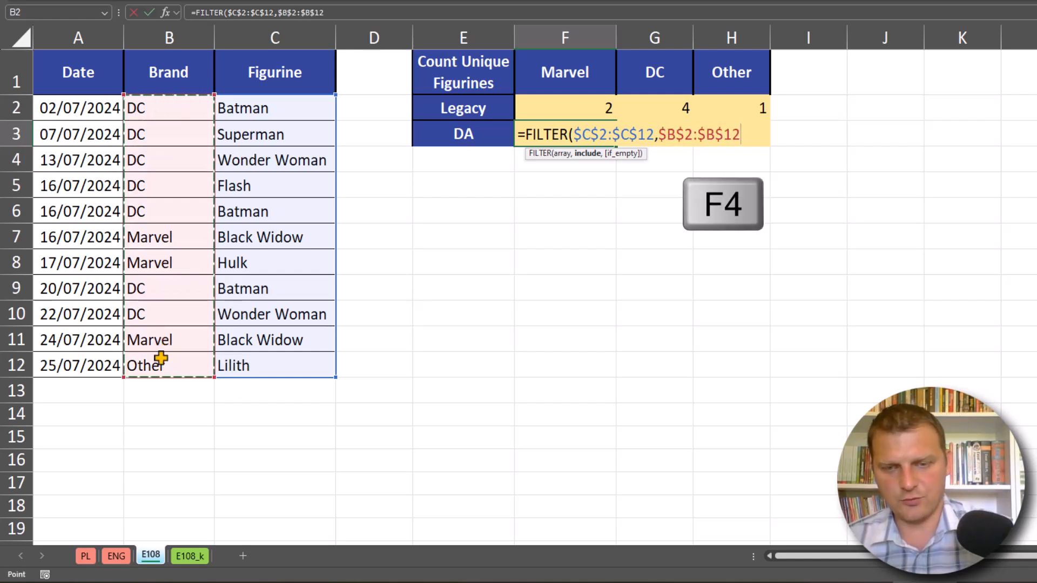
{"action": "type", "text": "="}
{"action": "left_click", "coordinate": [579, 67]}
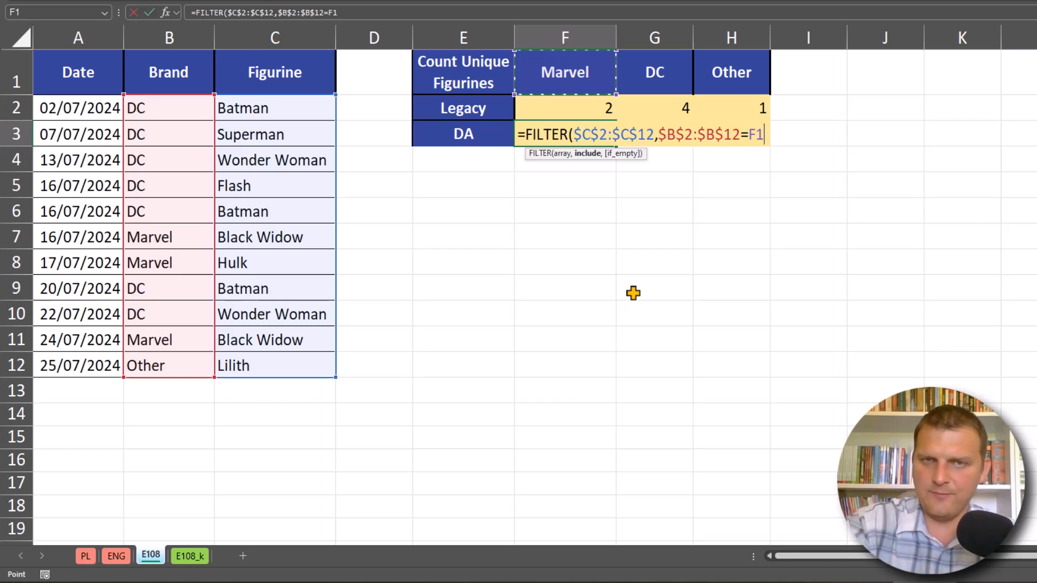
{"action": "type", "text": ")"}
{"action": "key", "text": "Return"}
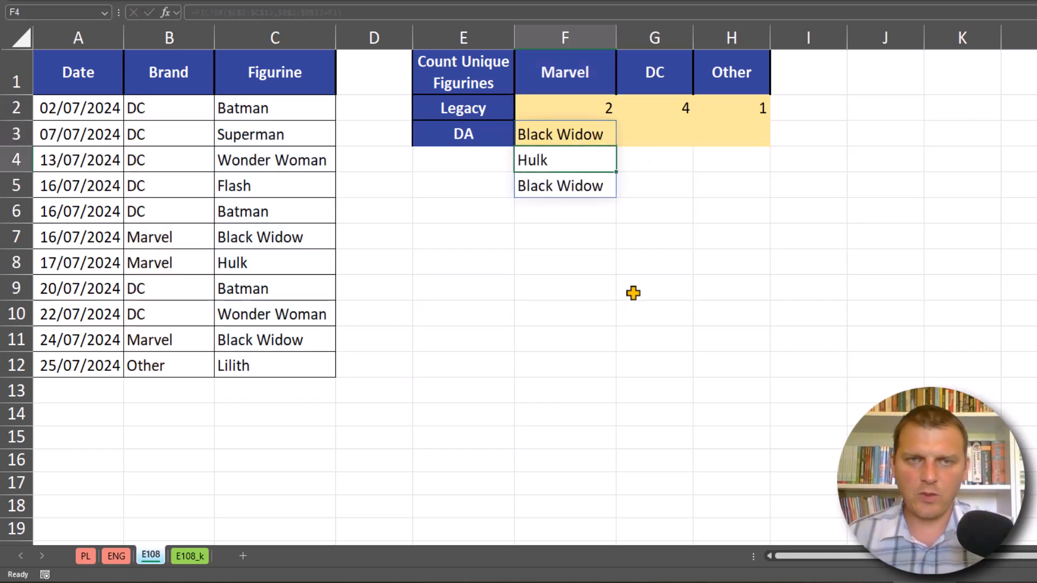
{"action": "left_click_drag", "start_coordinate": [583, 134], "coordinate": [591, 187]}
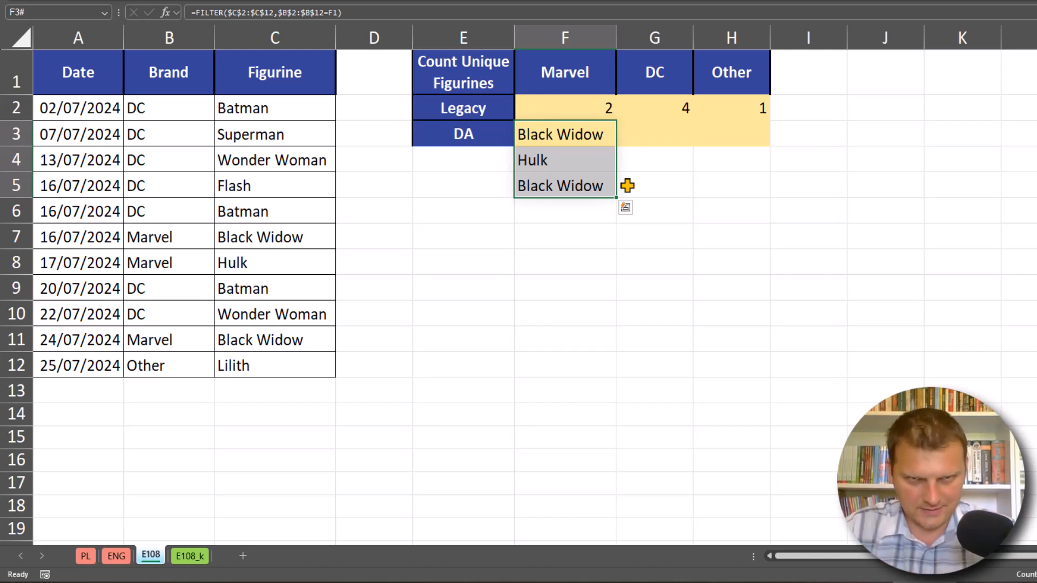
{"action": "left_click", "coordinate": [294, 76]}
Wrap the FILTER formula in F3 in UNIQUE and commit it
{"action": "left_click", "coordinate": [548, 132]}
{"action": "double_click", "coordinate": [553, 139]}
{"action": "left_click", "coordinate": [526, 134]}
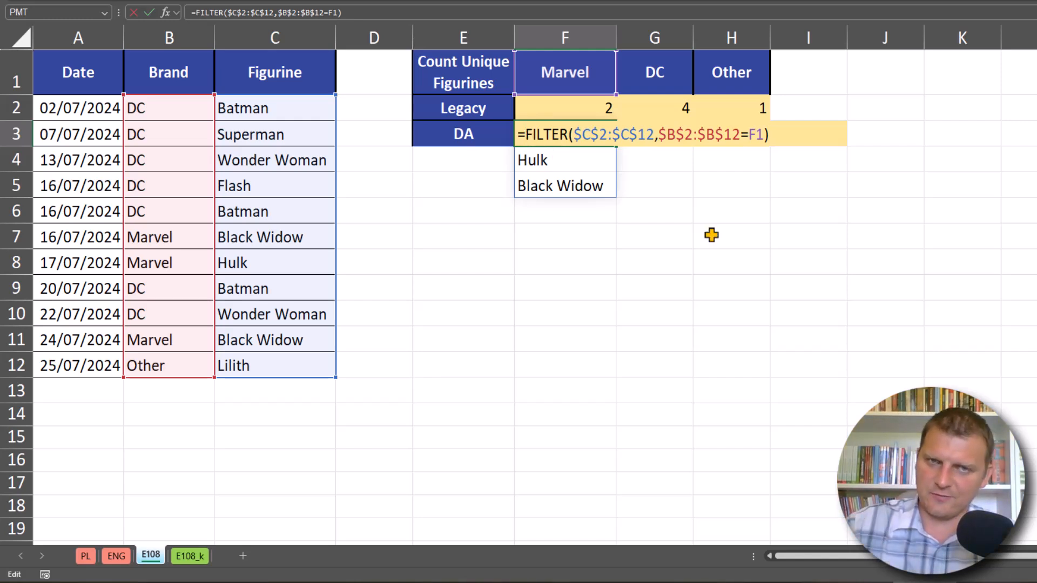
{"action": "type", "text": "uni"}
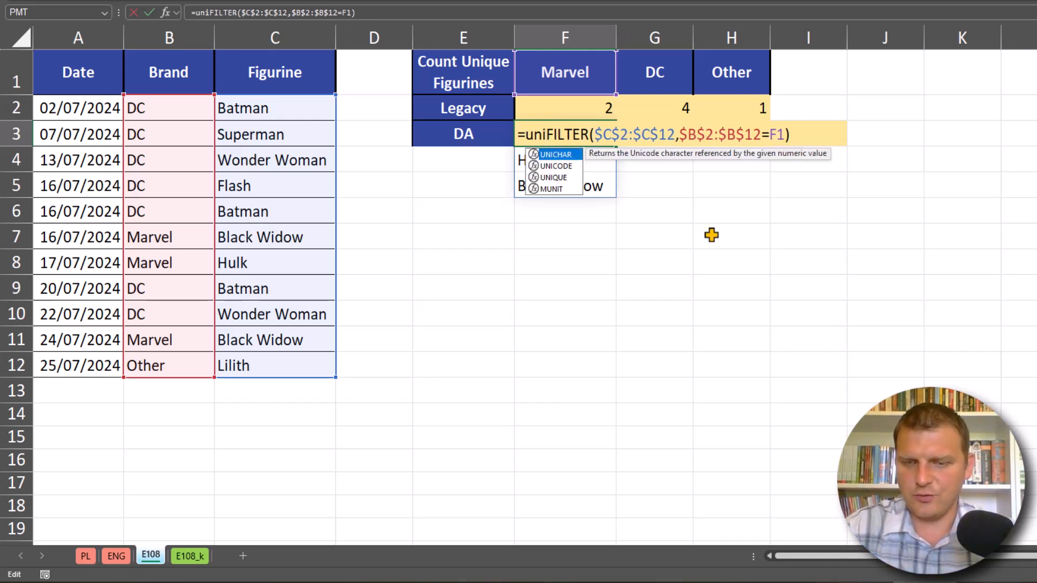
{"action": "key", "text": "Down"}
{"action": "key", "text": "Down"}
{"action": "key", "text": "Tab"}
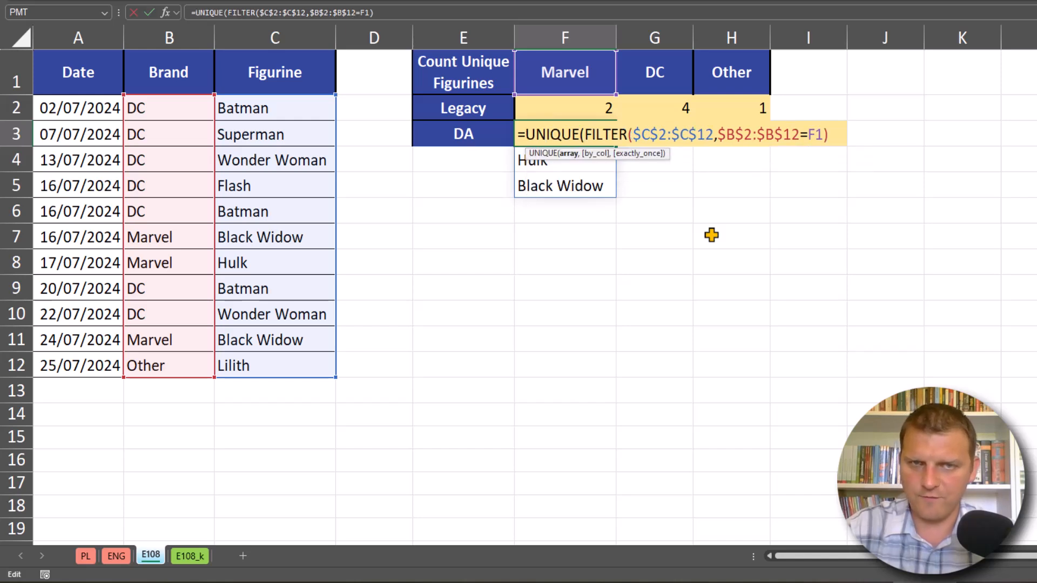
{"action": "key", "text": "End"}
{"action": "type", "text": ")"}
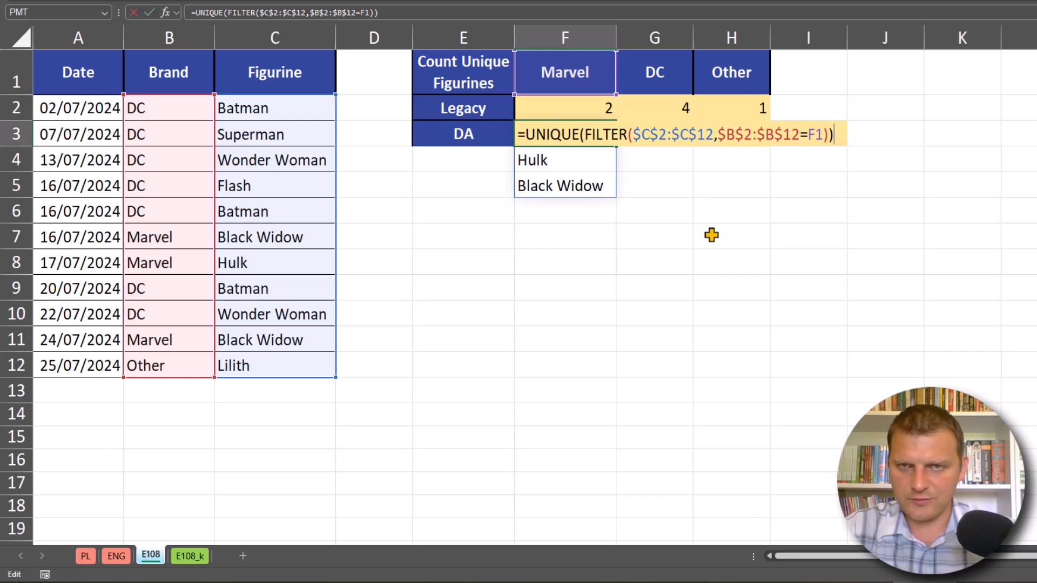
{"action": "key", "text": "Return"}
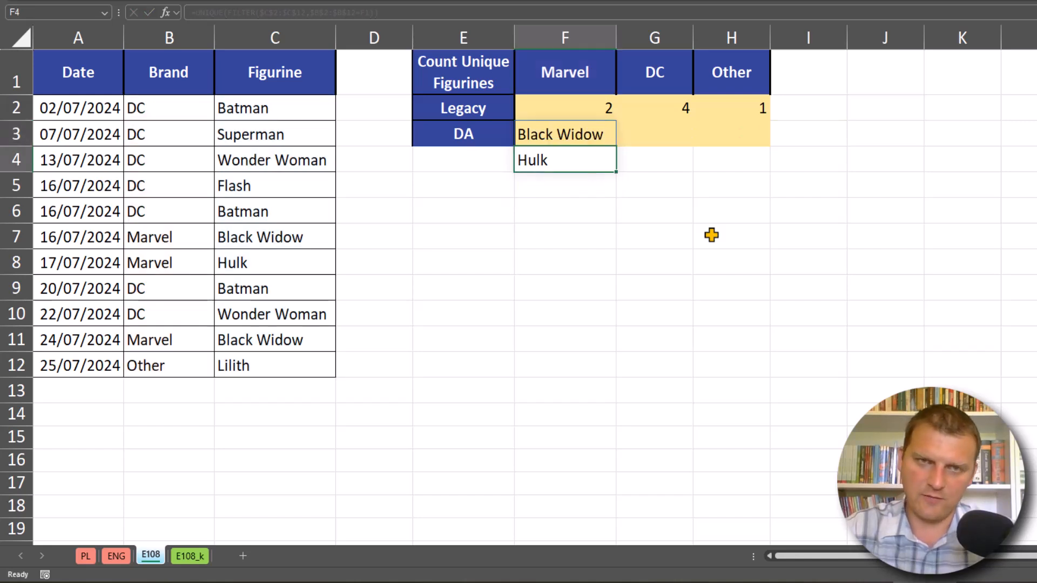
Wrap the UNIQUE(FILTER()) formula in F3 in ROWS to count Marvel's unique figurines, and commit it
{"action": "key", "text": "Up"}
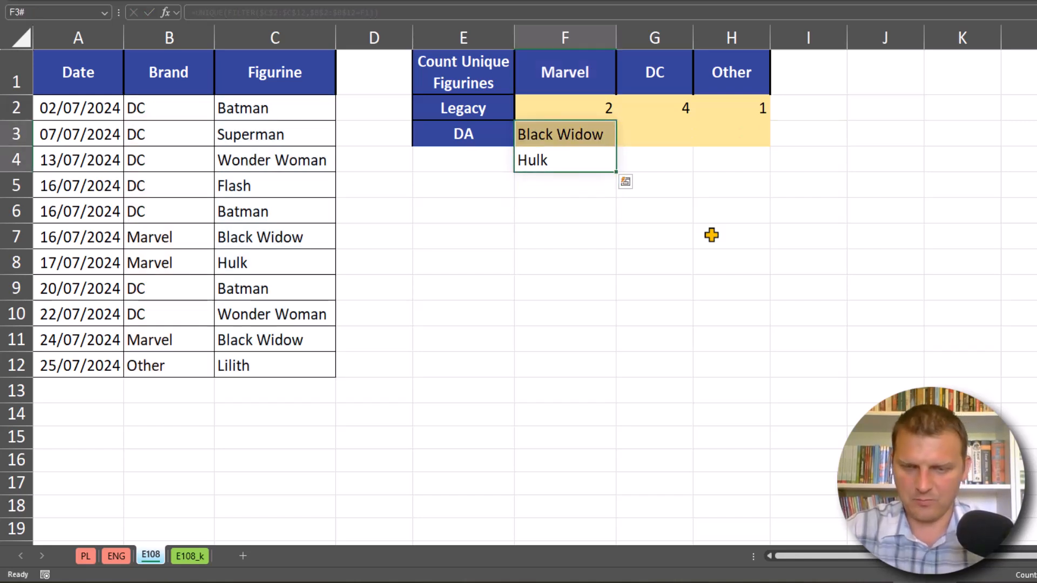
{"action": "key", "text": "Down"}
{"action": "key", "text": "Down"}
{"action": "key", "text": "Up"}
{"action": "key", "text": "Up"}
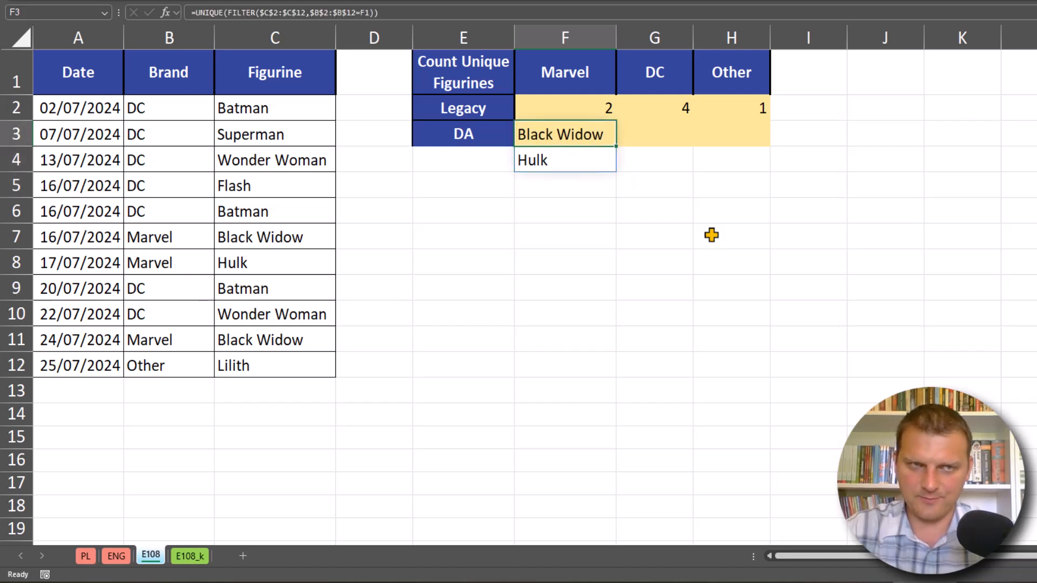
{"action": "key", "text": "F2"}
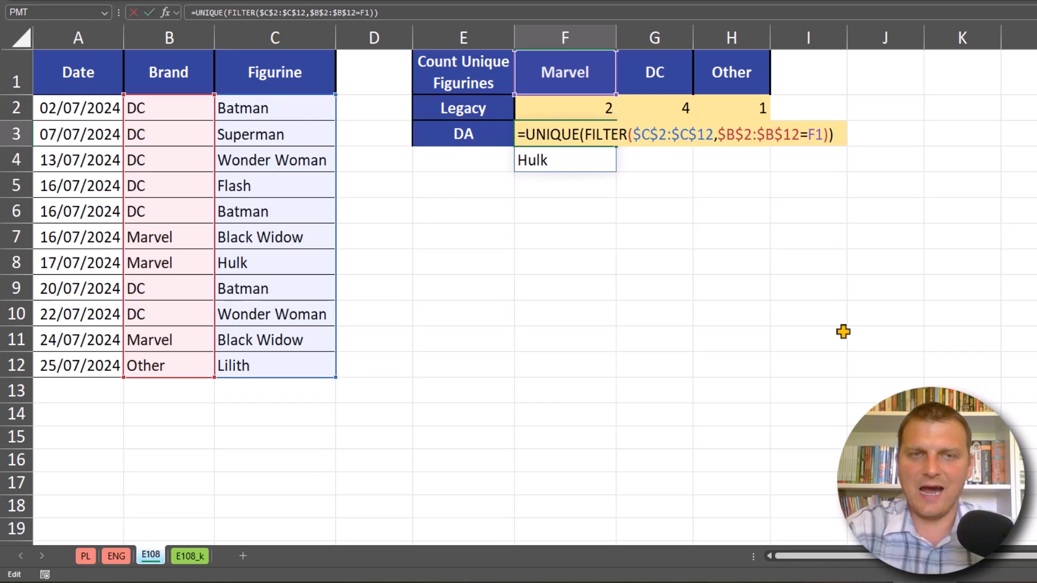
{"action": "type", "text": "rows"}
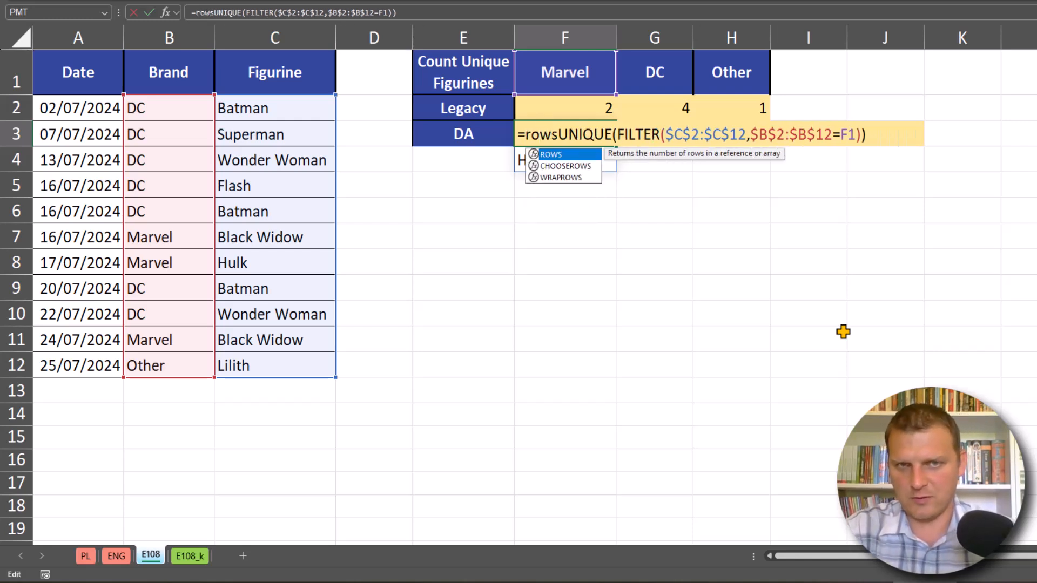
{"action": "key", "text": "Tab"}
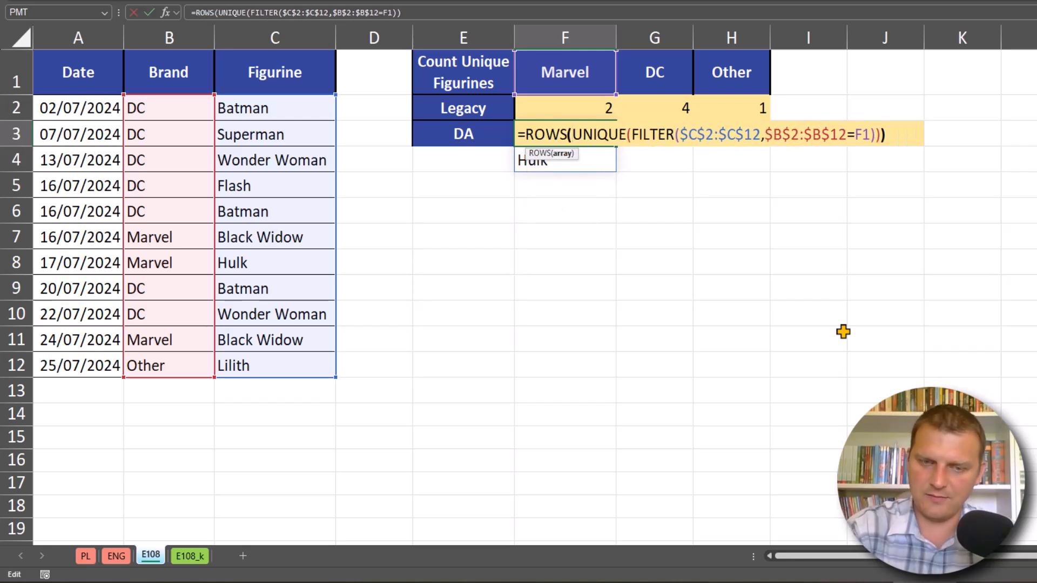
{"action": "type", "text": ")"}
{"action": "key", "text": "Return"}
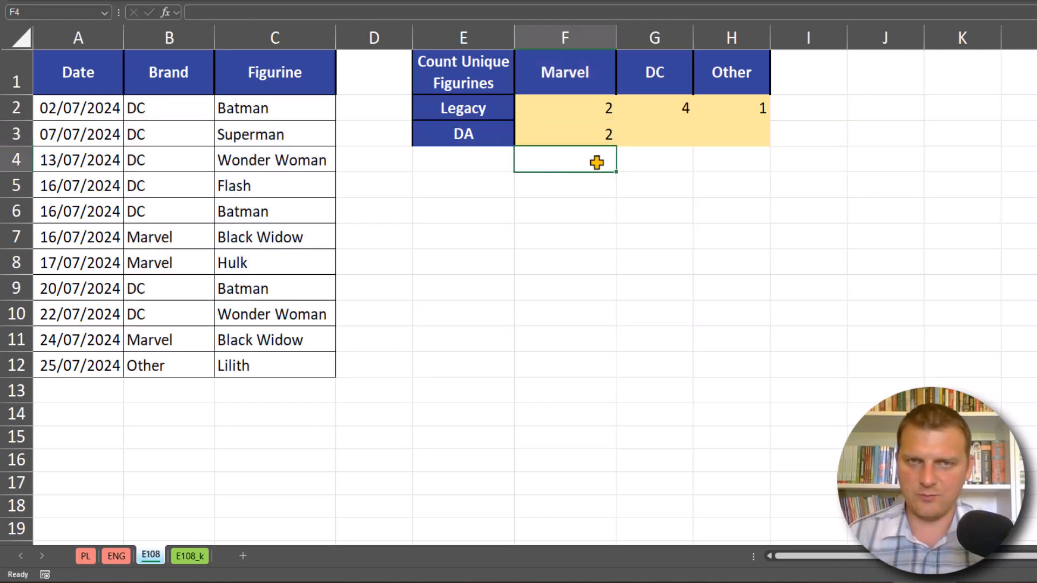
Fill the ROWS formula from F3 across to H3 for DC and Other, and review the formulas in H3 and H2 without changing them
{"action": "left_click", "coordinate": [593, 133]}
{"action": "left_click_drag", "start_coordinate": [621, 147], "coordinate": [754, 146]}
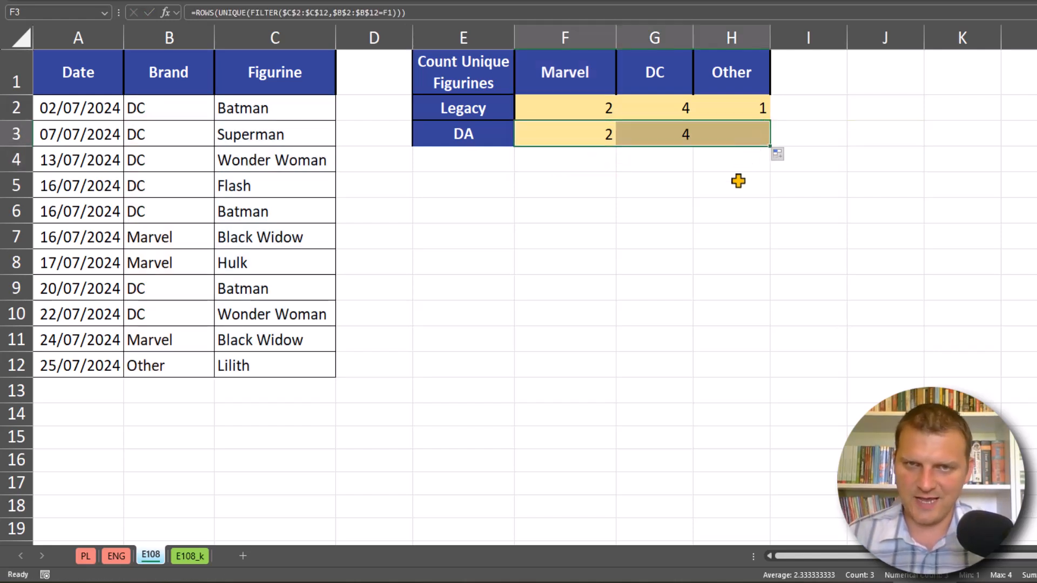
{"action": "left_click", "coordinate": [652, 134]}
{"action": "double_click", "coordinate": [751, 141]}
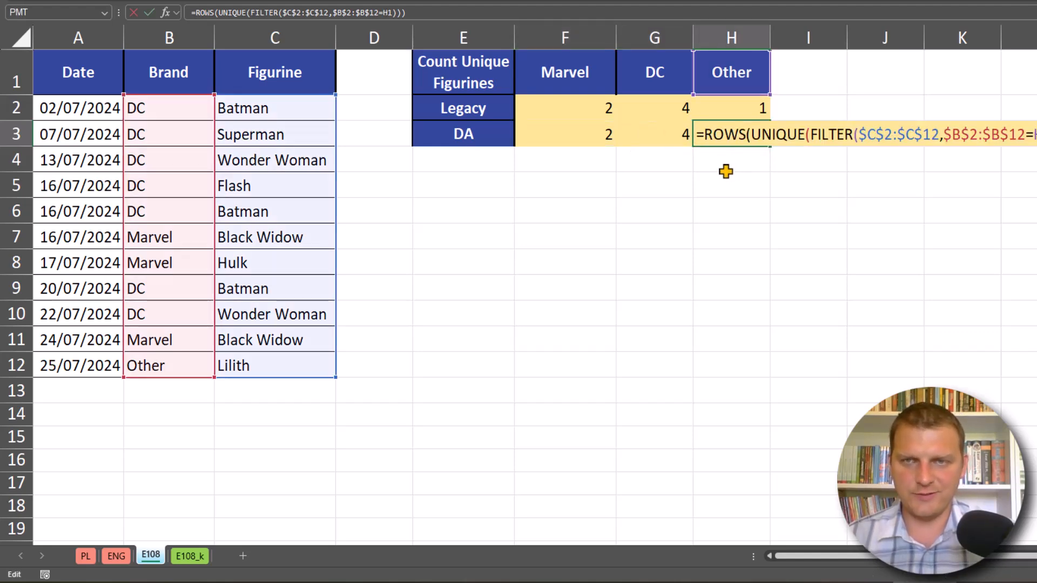
{"action": "key", "text": "Escape"}
{"action": "double_click", "coordinate": [729, 113]}
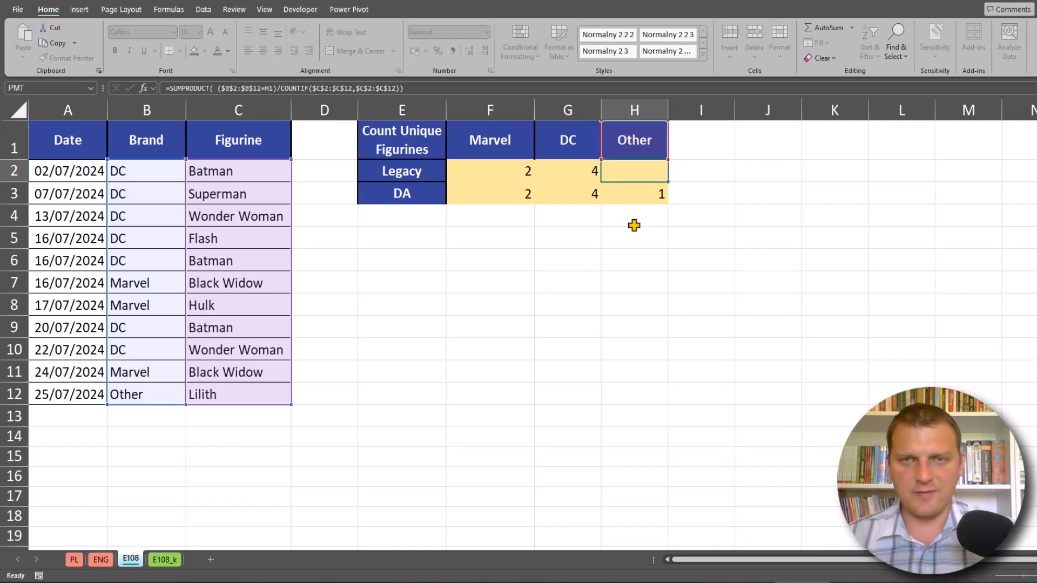
{"action": "key", "text": "Escape"}
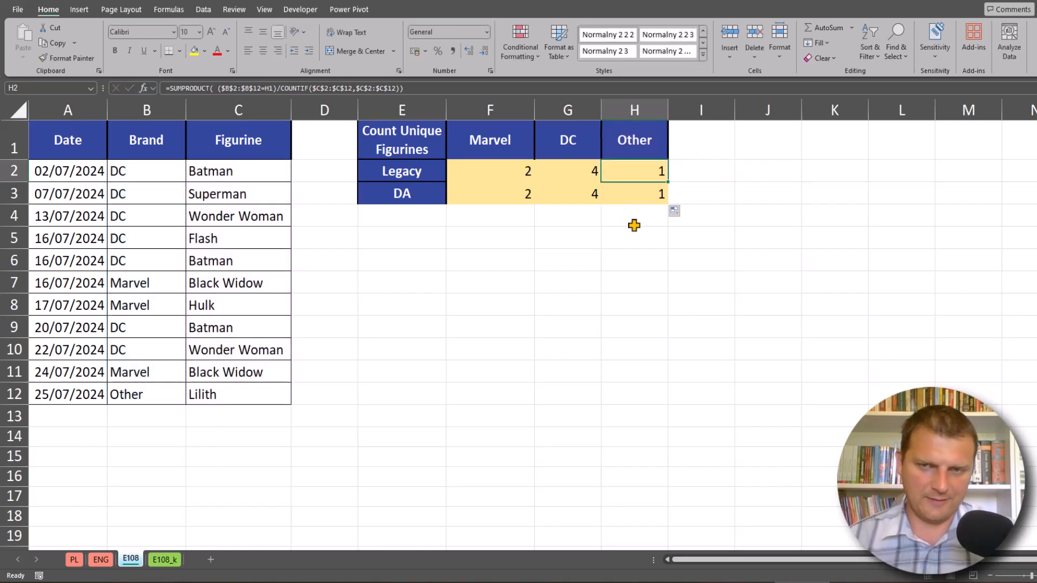